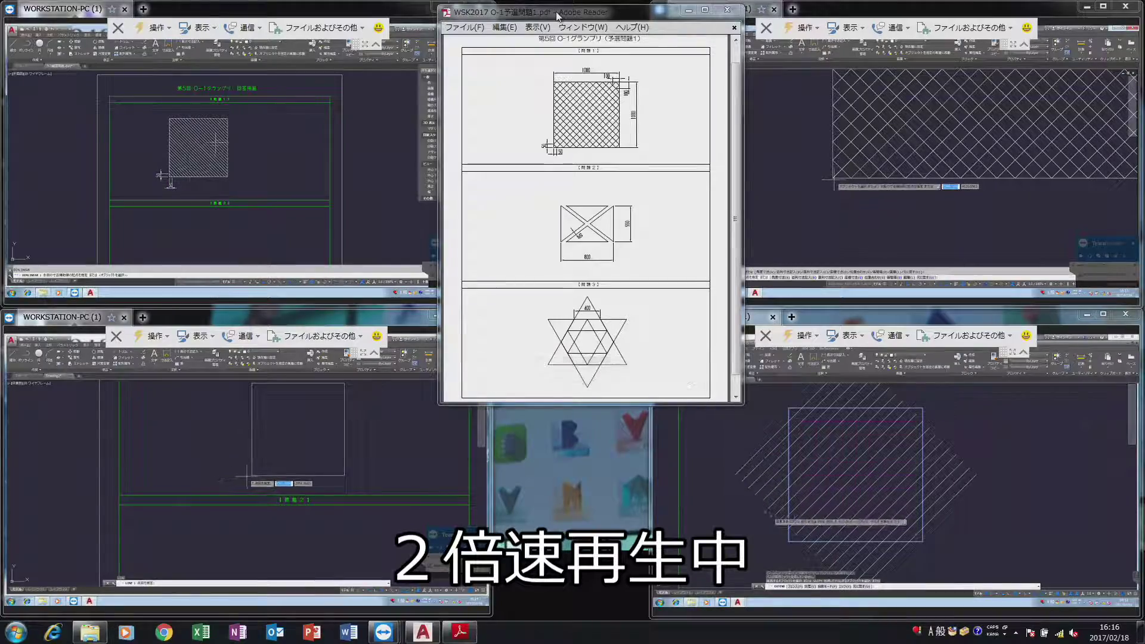
# Move the Reader window aside and zoom until problem 1's 1000 by 1000 hatched square fills it.
pyautogui.moveTo(557, 15); pyautogui.dragTo(456, 31)
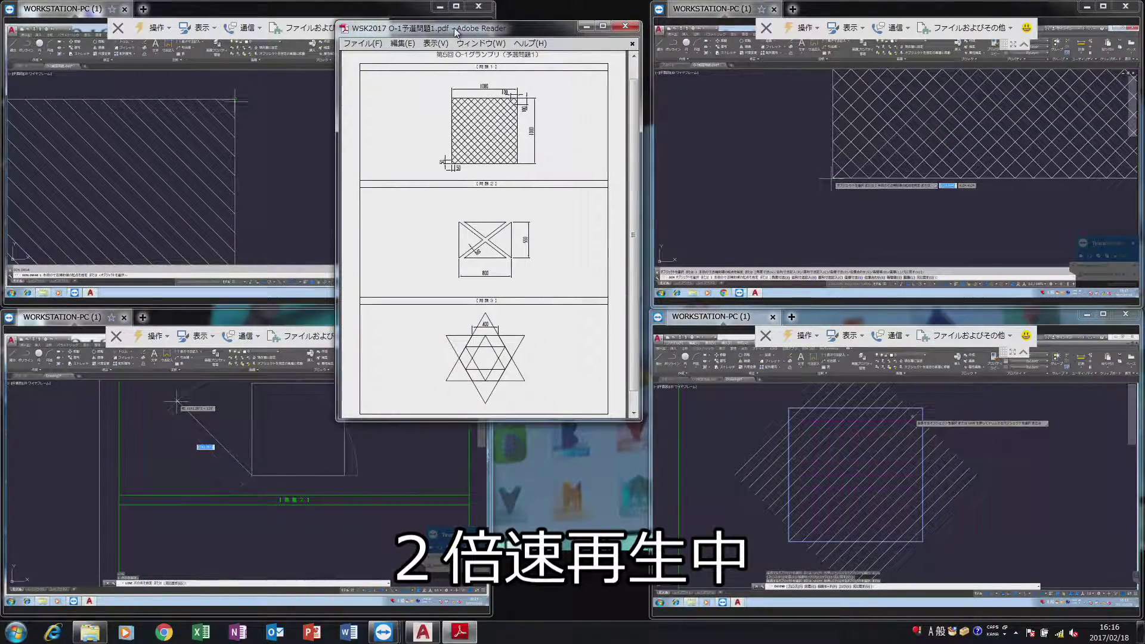
pyautogui.click(435, 43)
pyautogui.moveTo(460, 102)
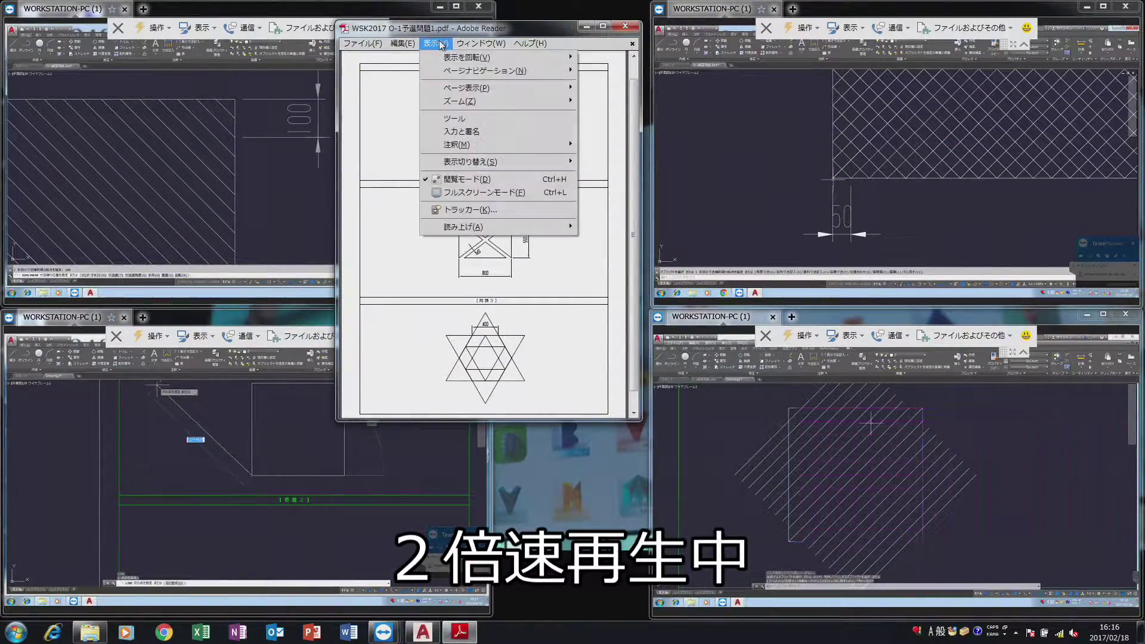
pyautogui.click(668, 113)
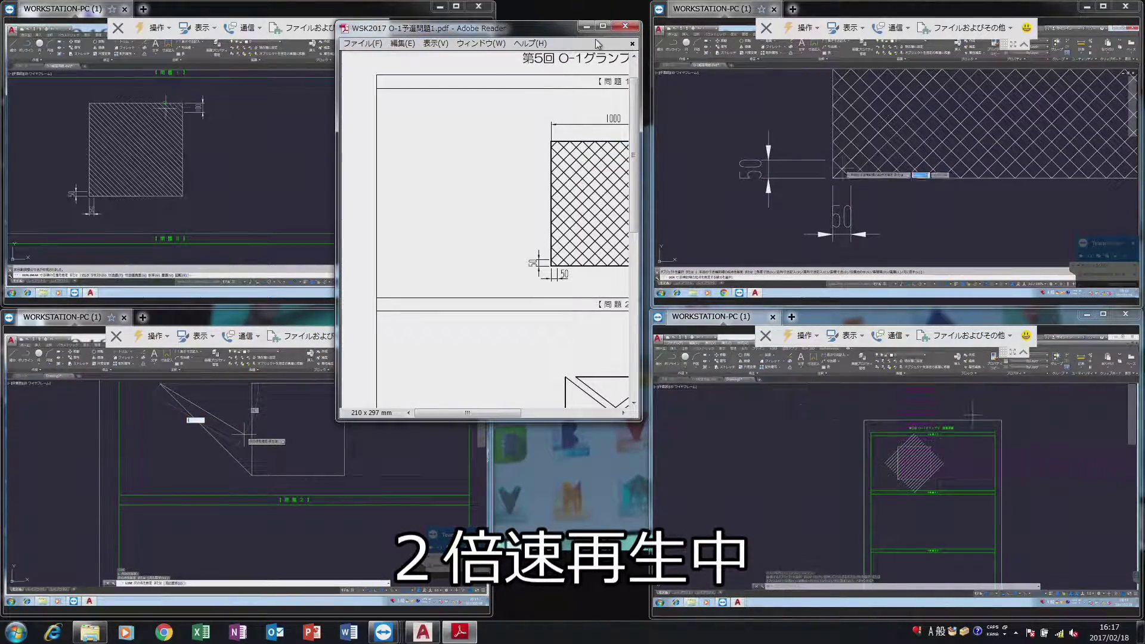
pyautogui.moveTo(559, 23); pyautogui.dragTo(616, 15)
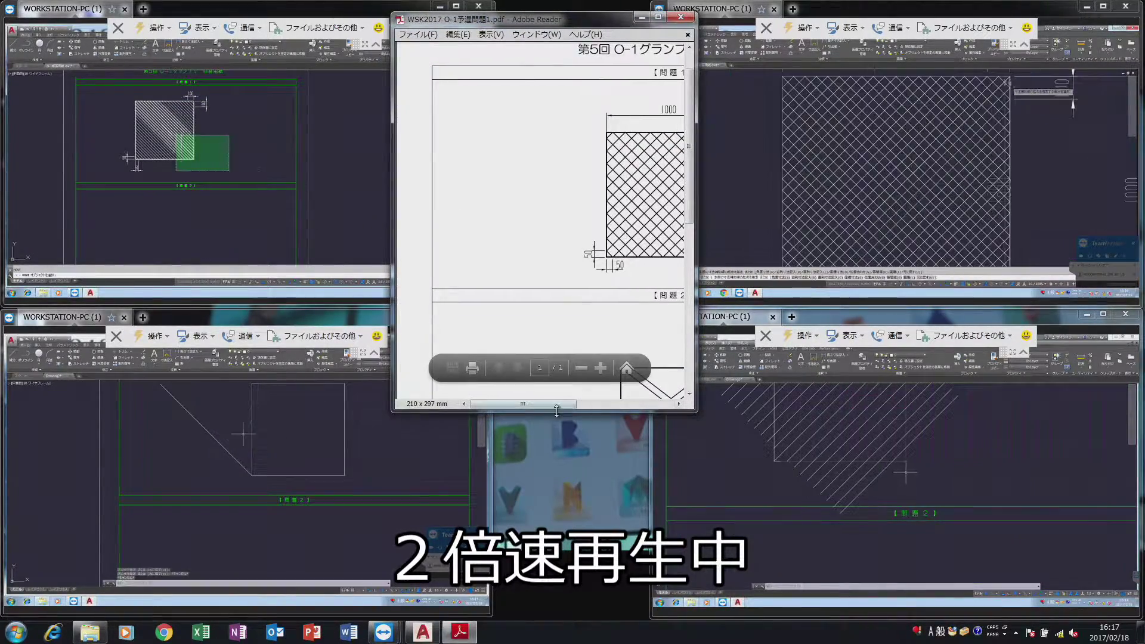
pyautogui.moveTo(588, 404); pyautogui.dragTo(592, 403)
pyautogui.click(581, 368)
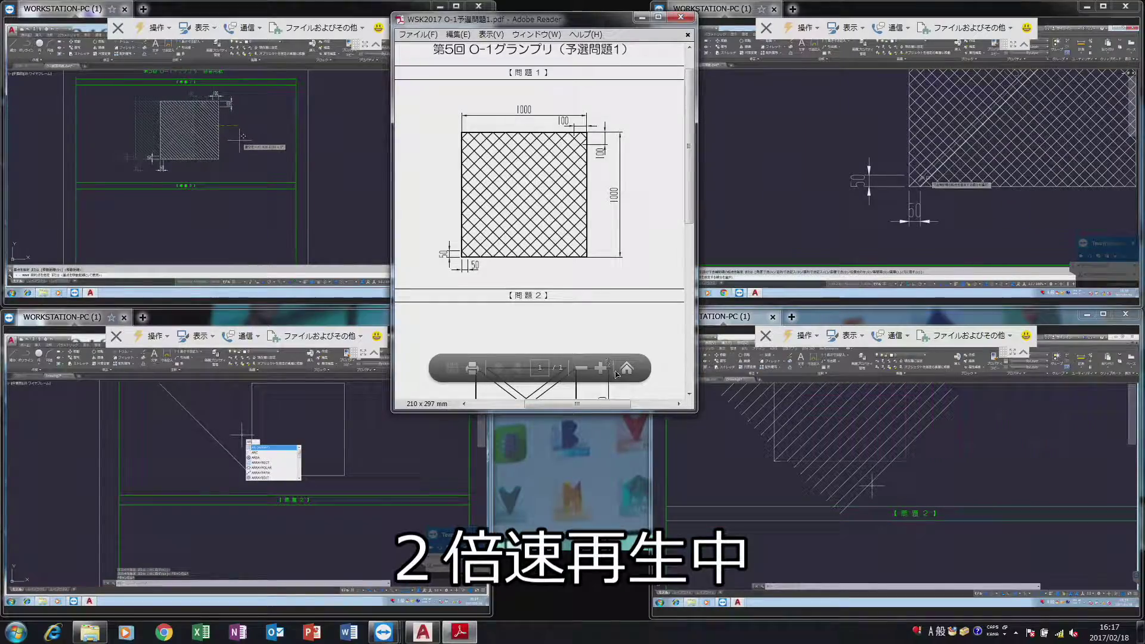
pyautogui.click(600, 368)
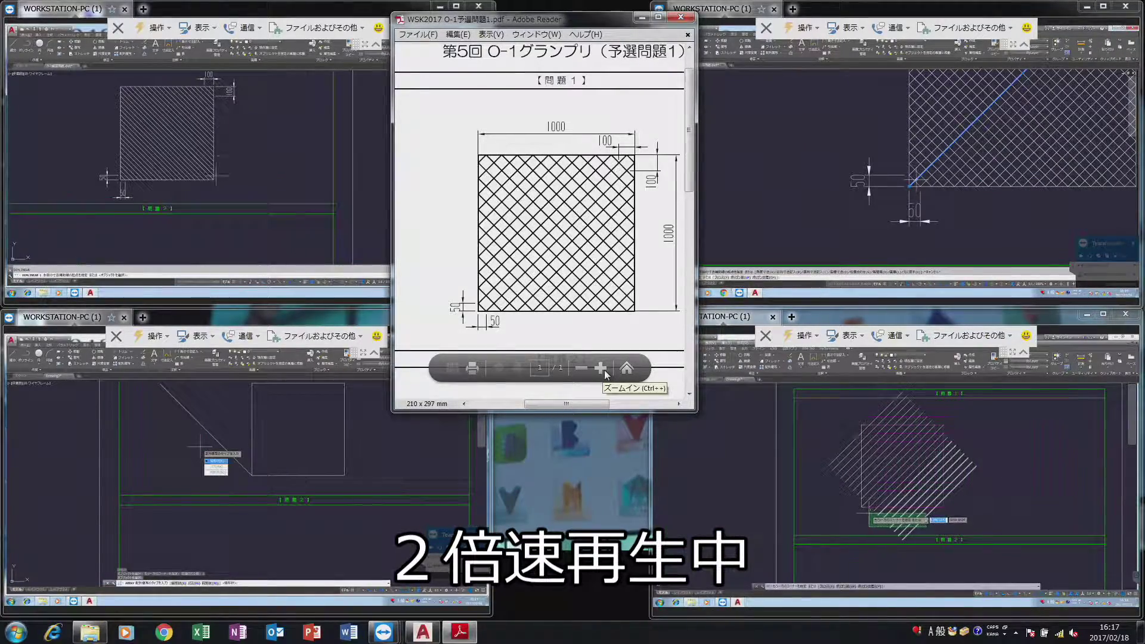
pyautogui.click(601, 368)
pyautogui.click(581, 368)
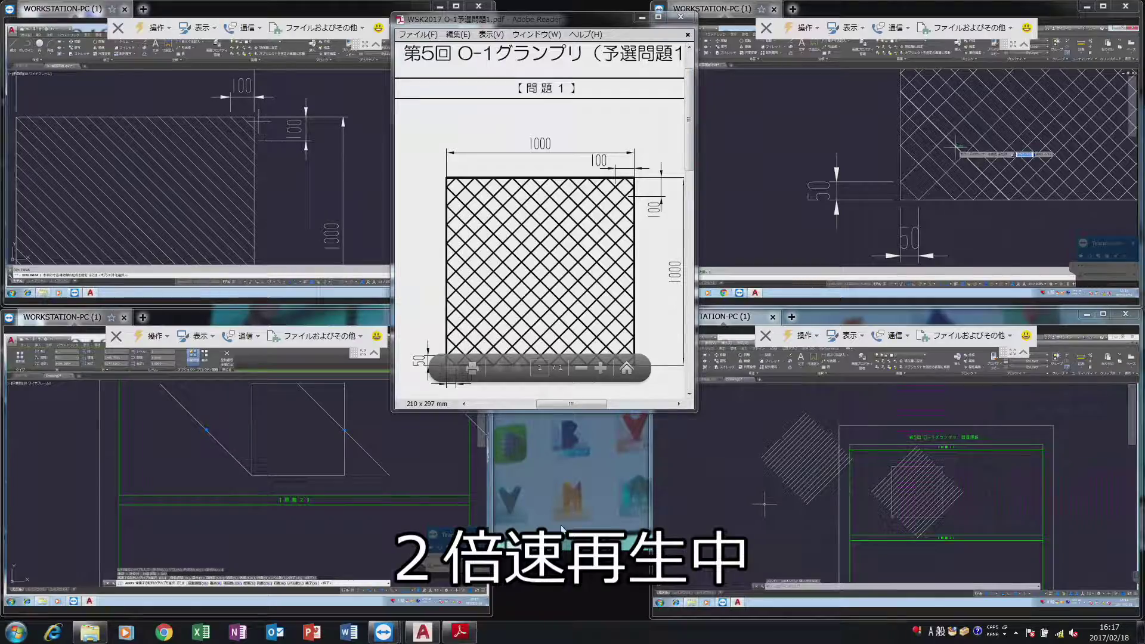
# Scroll the problem sheet down to problem 2's 800 by 550 rectangle with 50-wide diagonal bands.
pyautogui.moveTo(692, 147); pyautogui.dragTo(689, 166)
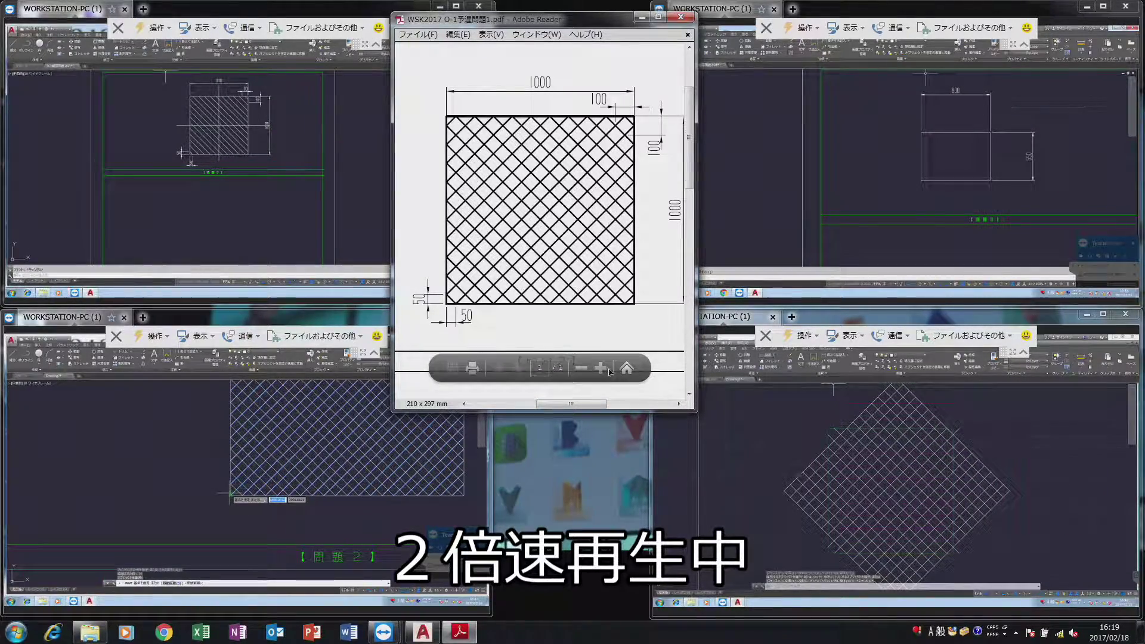
pyautogui.click(689, 395)
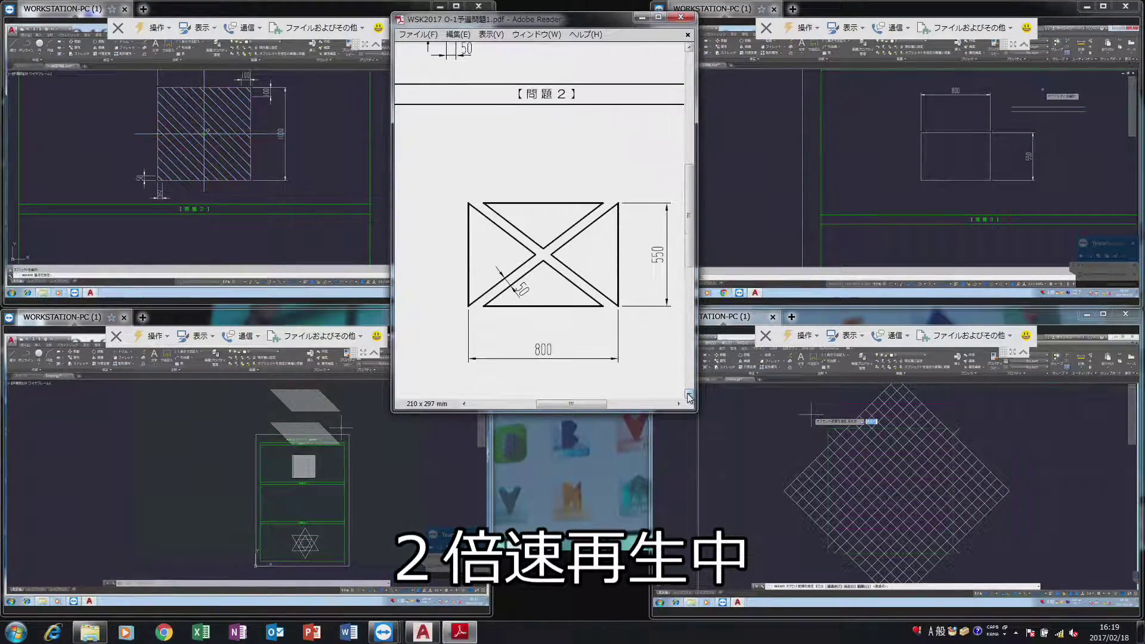
# Scroll Reader so problem 2's 800 by 550 crossed rectangle sits fully in view.
pyautogui.click(689, 396)
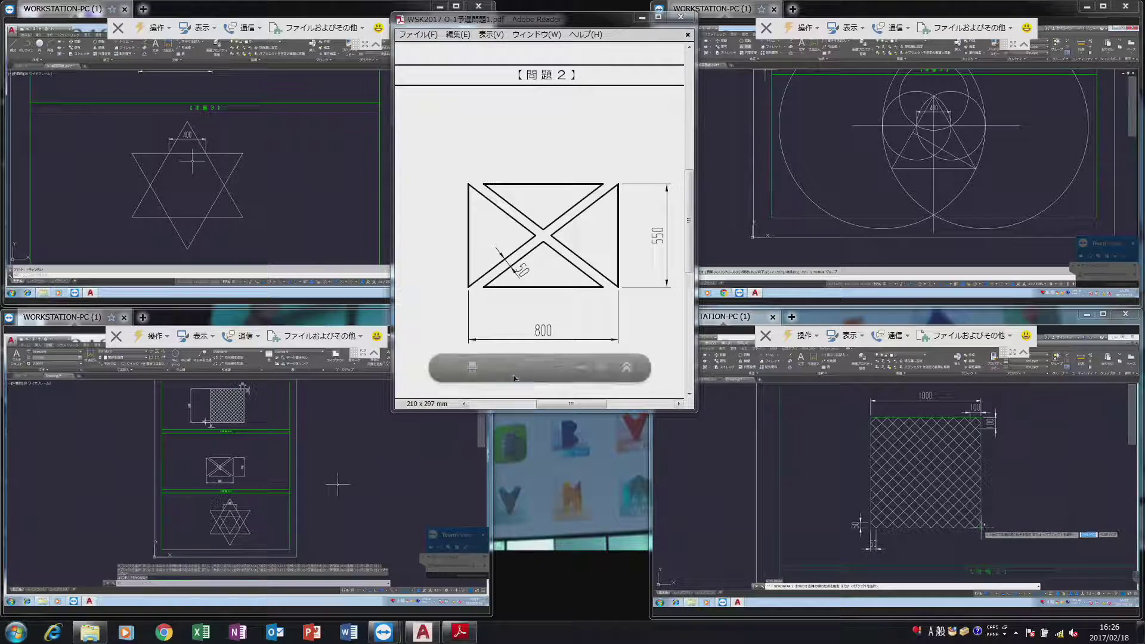
pyautogui.moveTo(601, 370)
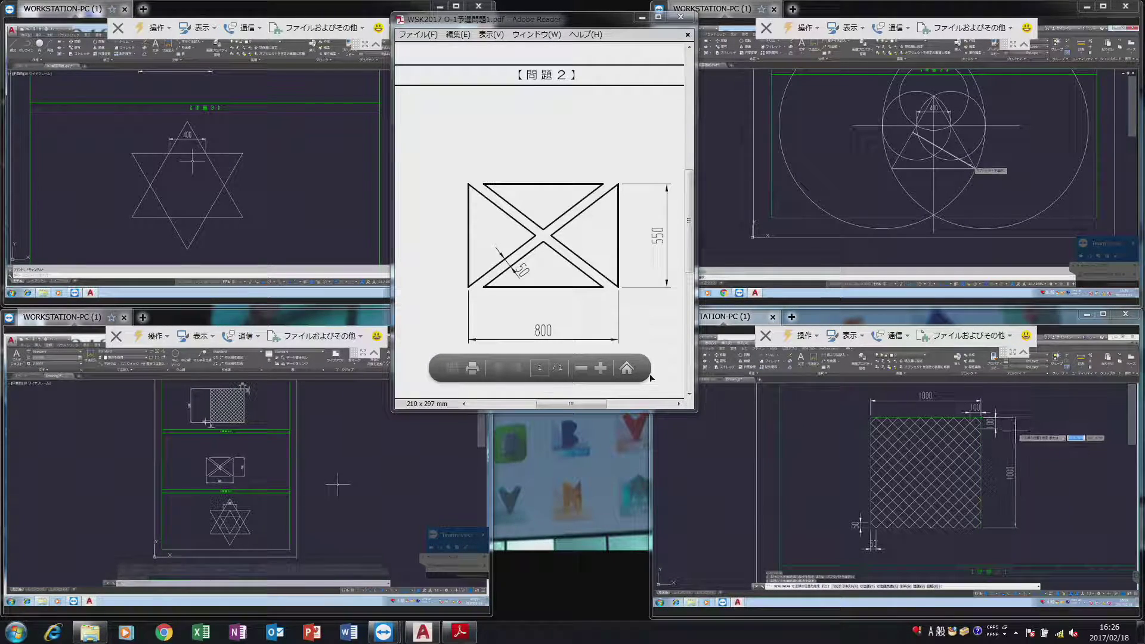
# Scroll down to problem 3's star, then zoom out until all three problems fit.
pyautogui.click(689, 394)
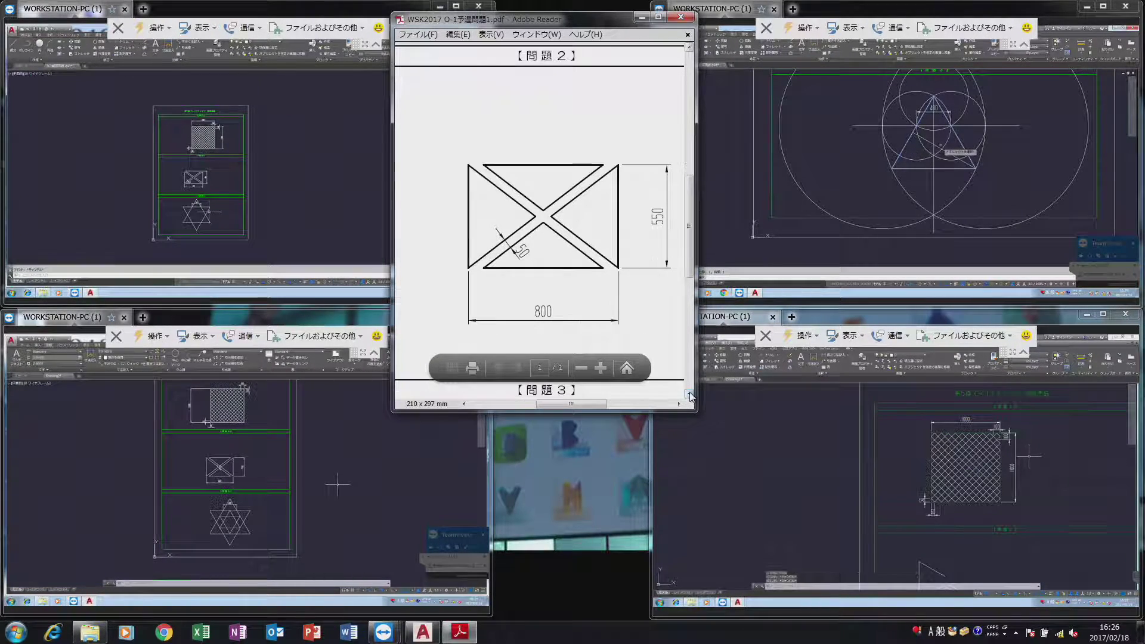
pyautogui.moveTo(689, 394); pyautogui.dragTo(689, 393)
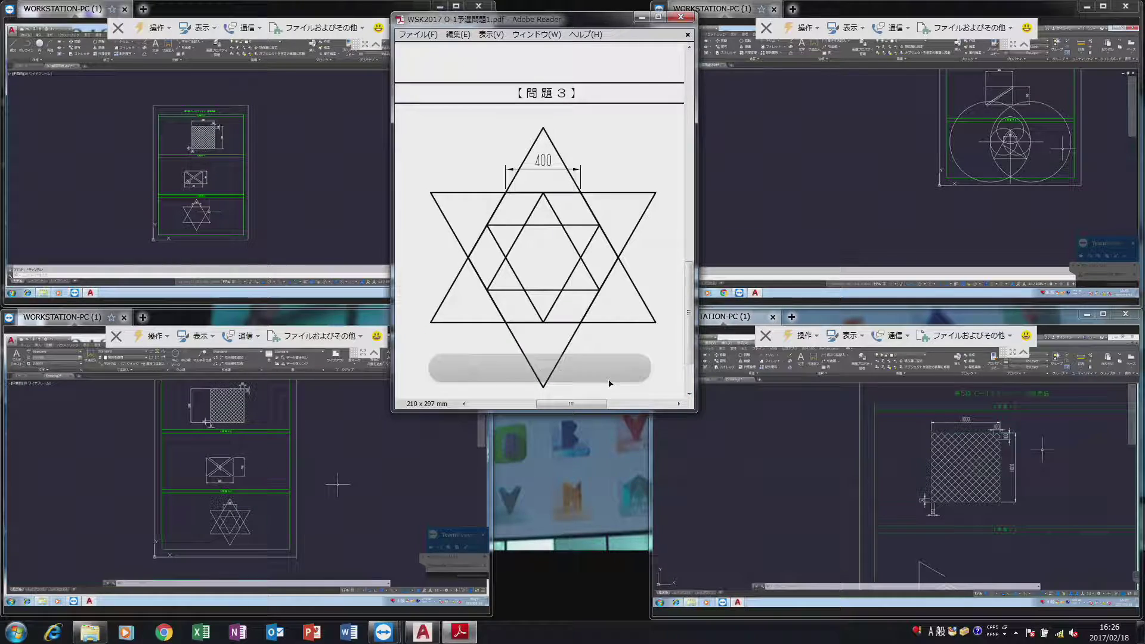
pyautogui.click(578, 370)
pyautogui.click(578, 370)
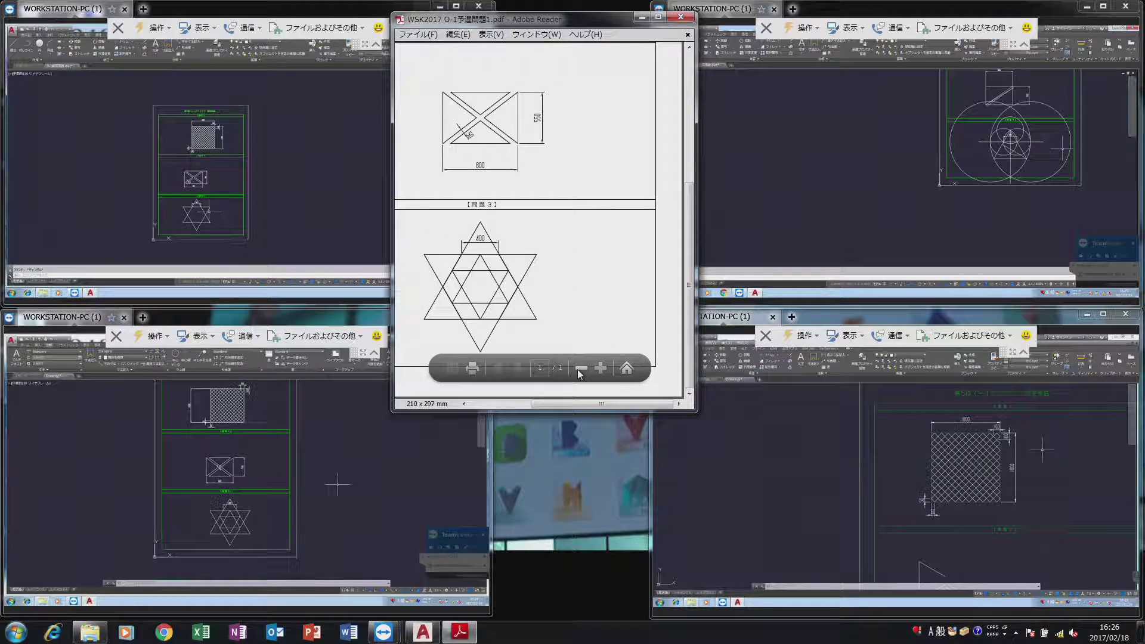
pyautogui.click(577, 369)
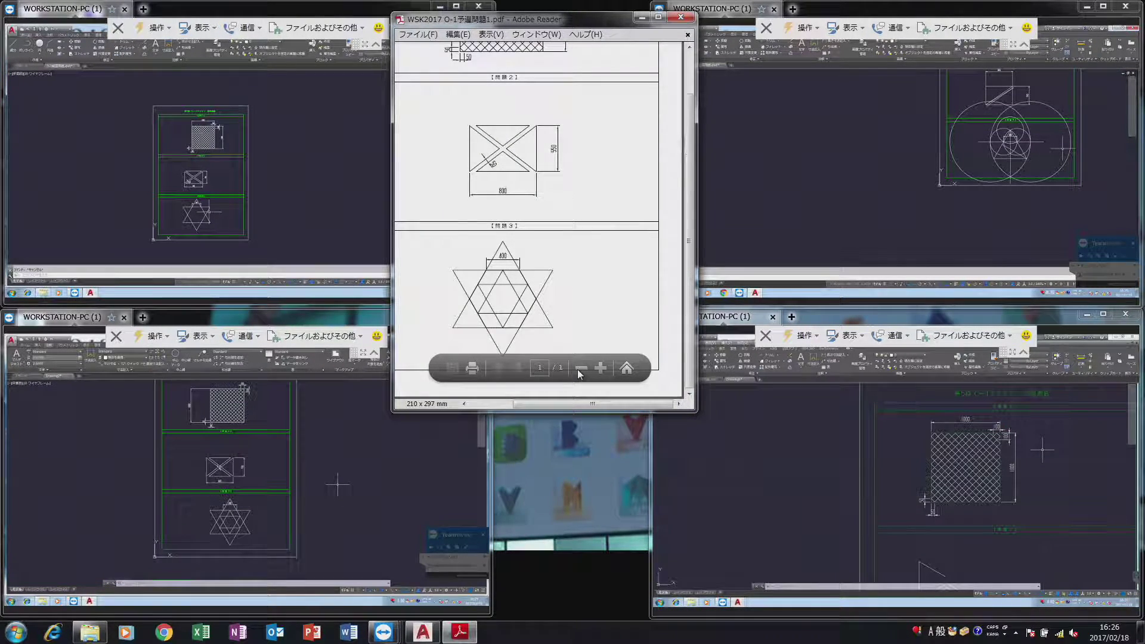
pyautogui.click(577, 370)
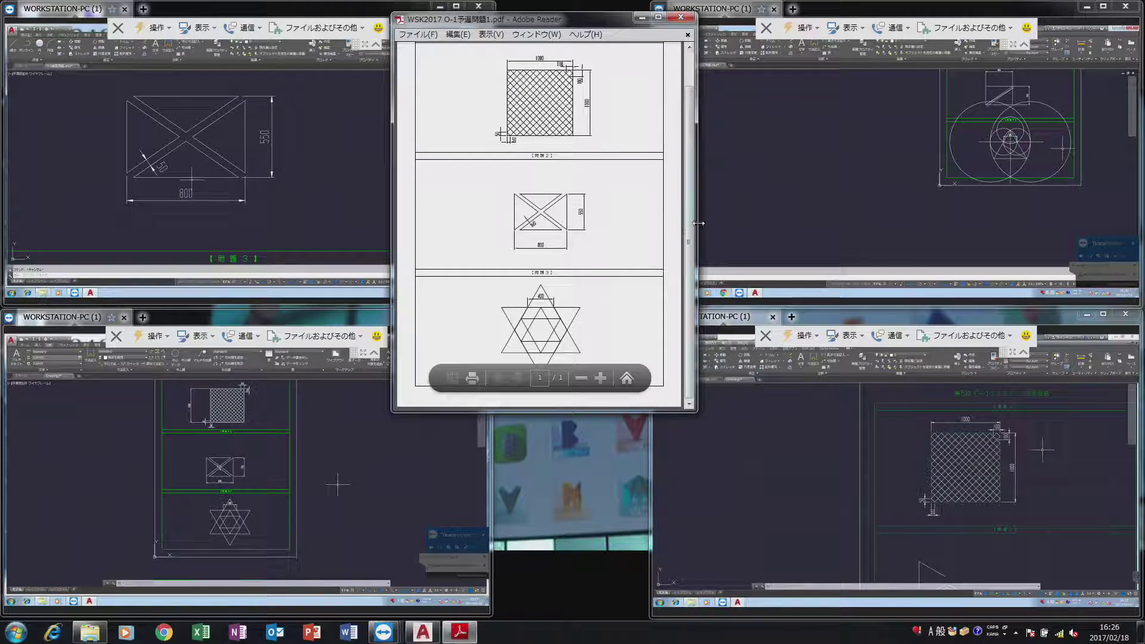
# Adjust the AutoCAD view to show the whole answer sheet with all three problem drawings.
pyautogui.moveTo(687, 234); pyautogui.dragTo(689, 230)
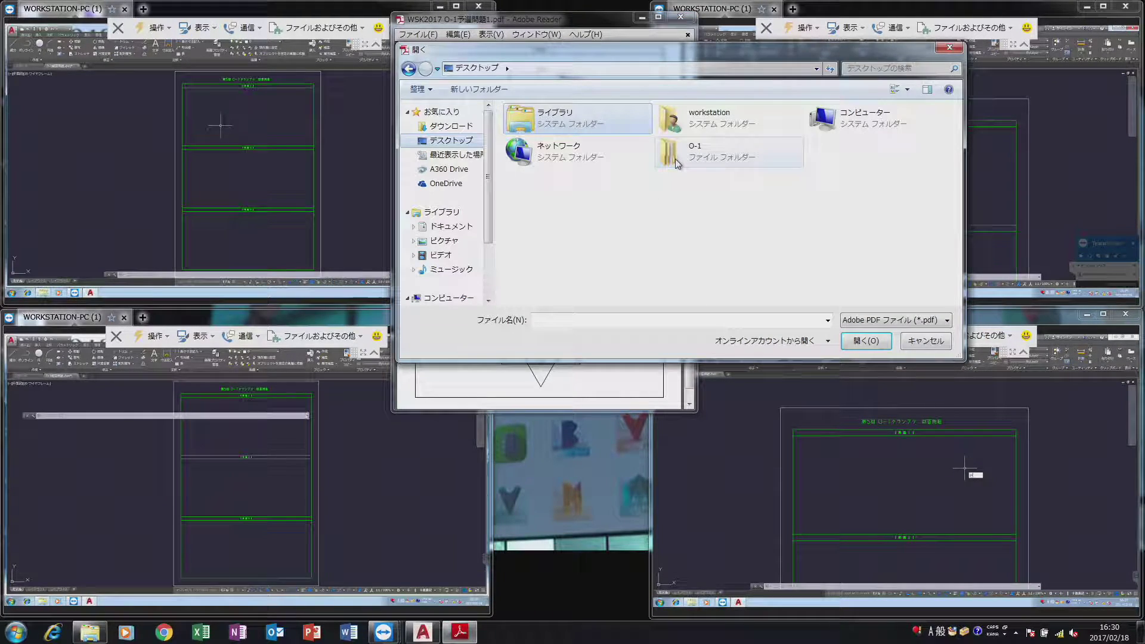
# Open WSK2017 O-1予選問題2.pdf from O-1 > 予選第2組 and show Reader's recent files.
pyautogui.doubleClick(676, 156)
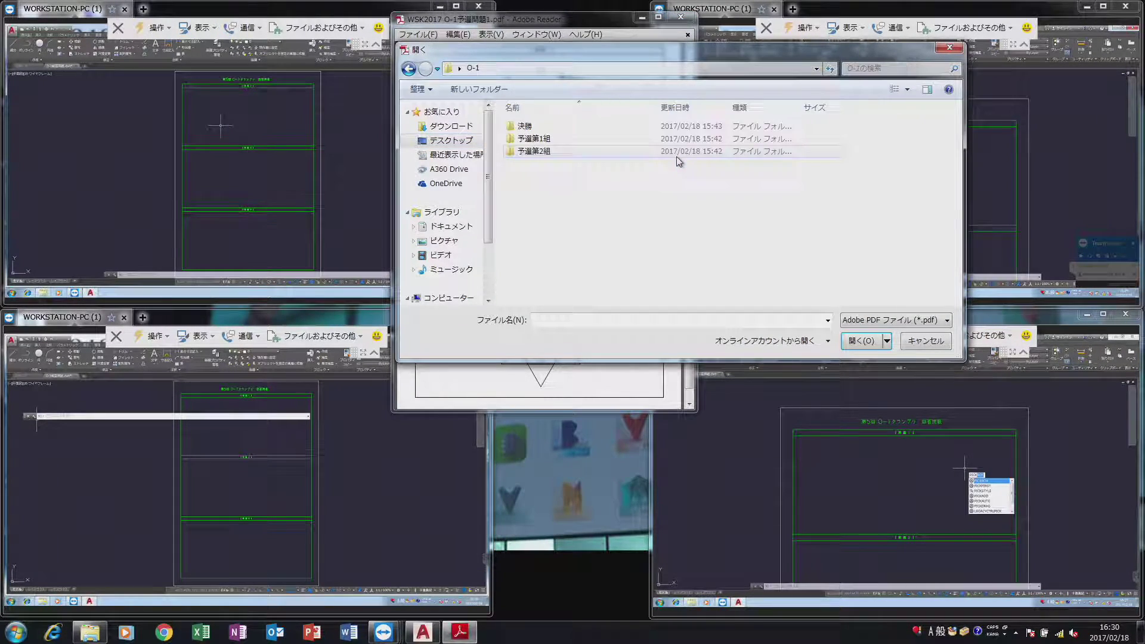
pyautogui.doubleClick(577, 150)
pyautogui.doubleClick(577, 128)
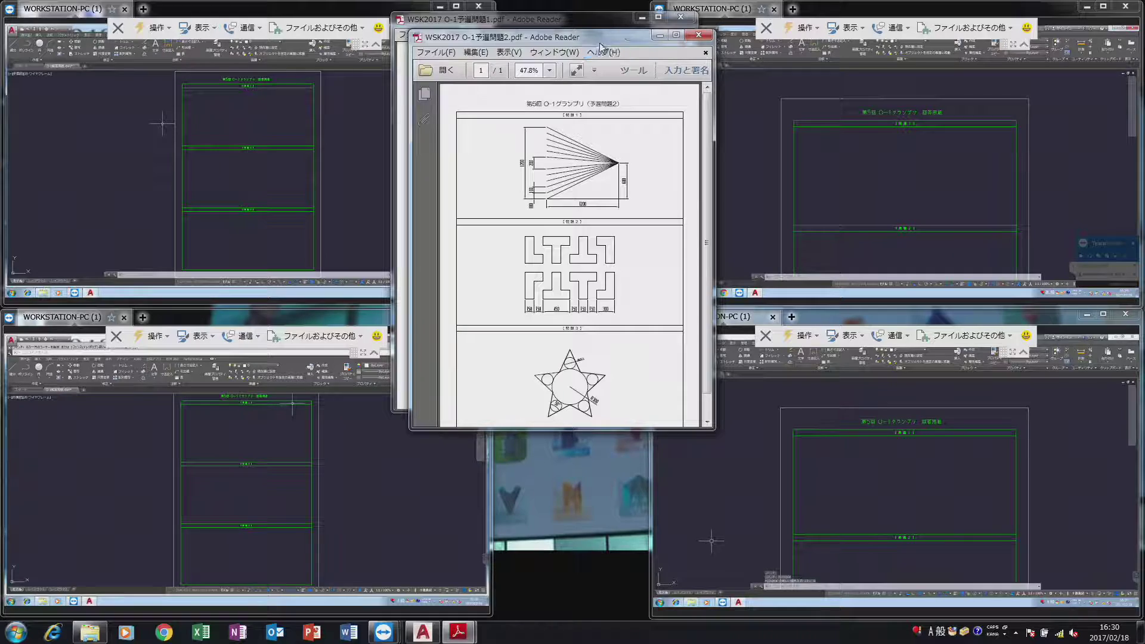
pyautogui.moveTo(603, 40); pyautogui.dragTo(591, 24)
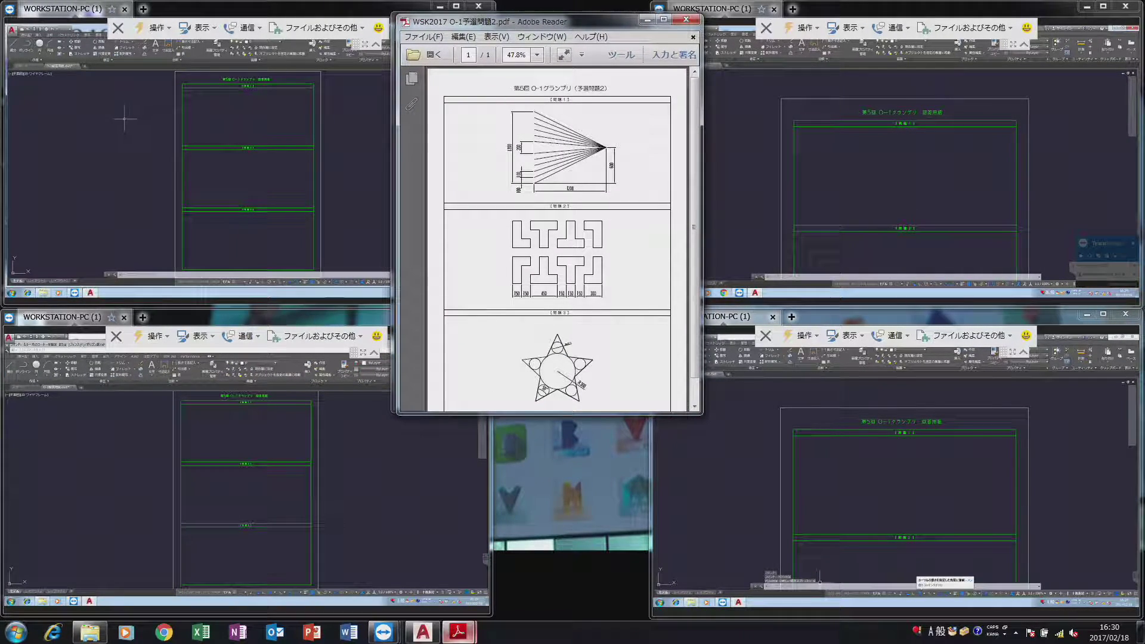
pyautogui.rightClick(458, 632)
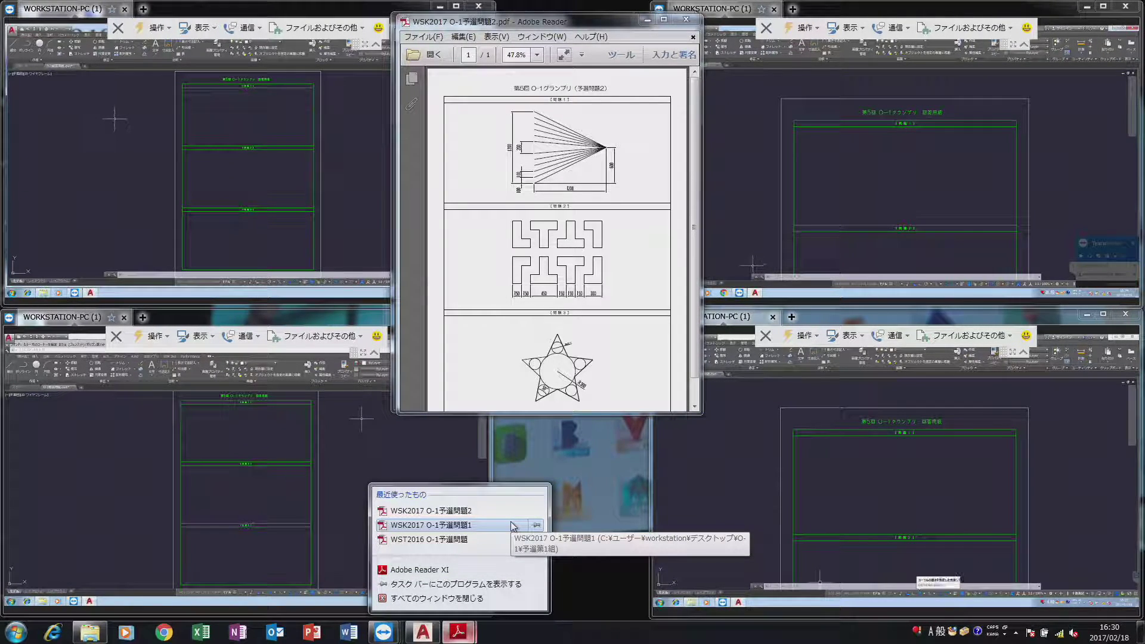
# Briefly open and close 予選問題1, heighten the Reader window, and hide the navigation pane buttons.
pyautogui.click(453, 525)
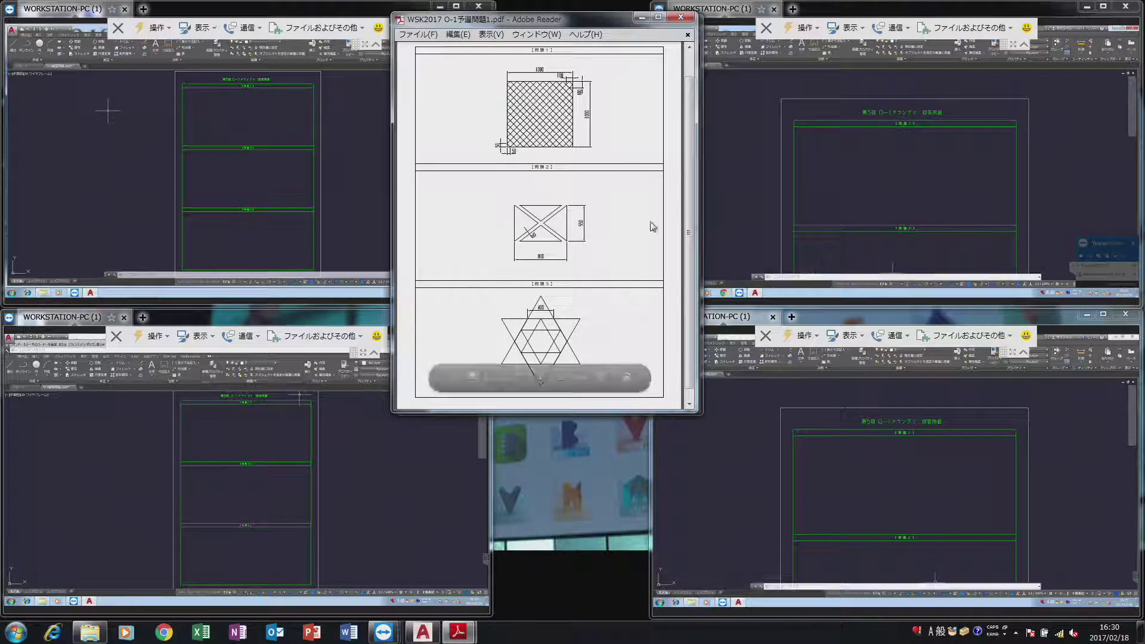
pyautogui.click(680, 21)
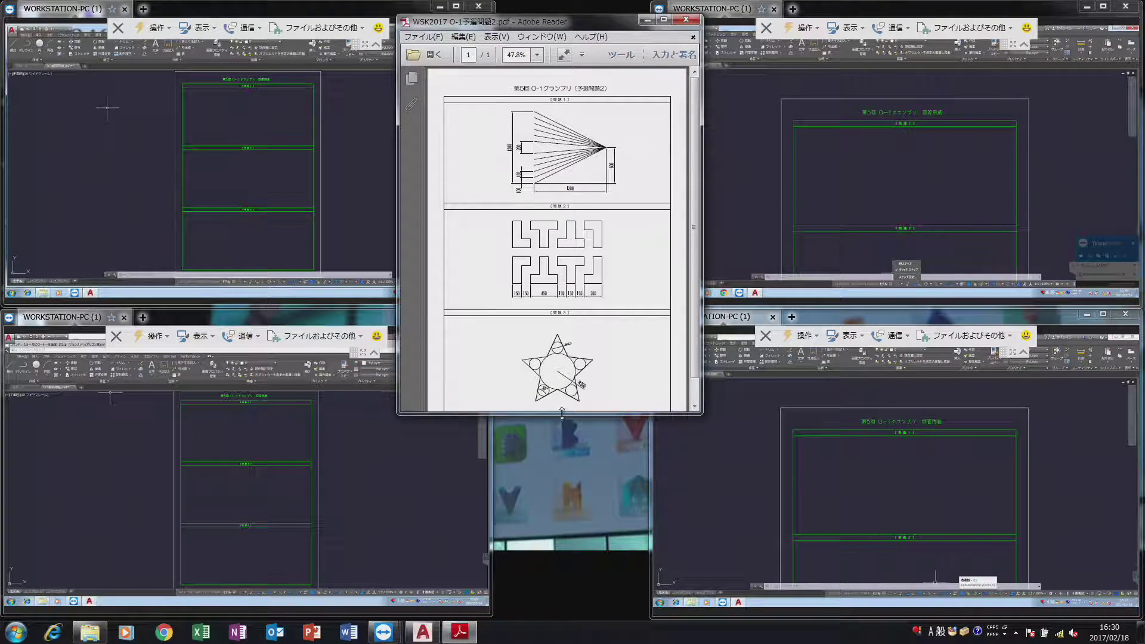
pyautogui.moveTo(562, 412); pyautogui.dragTo(562, 439)
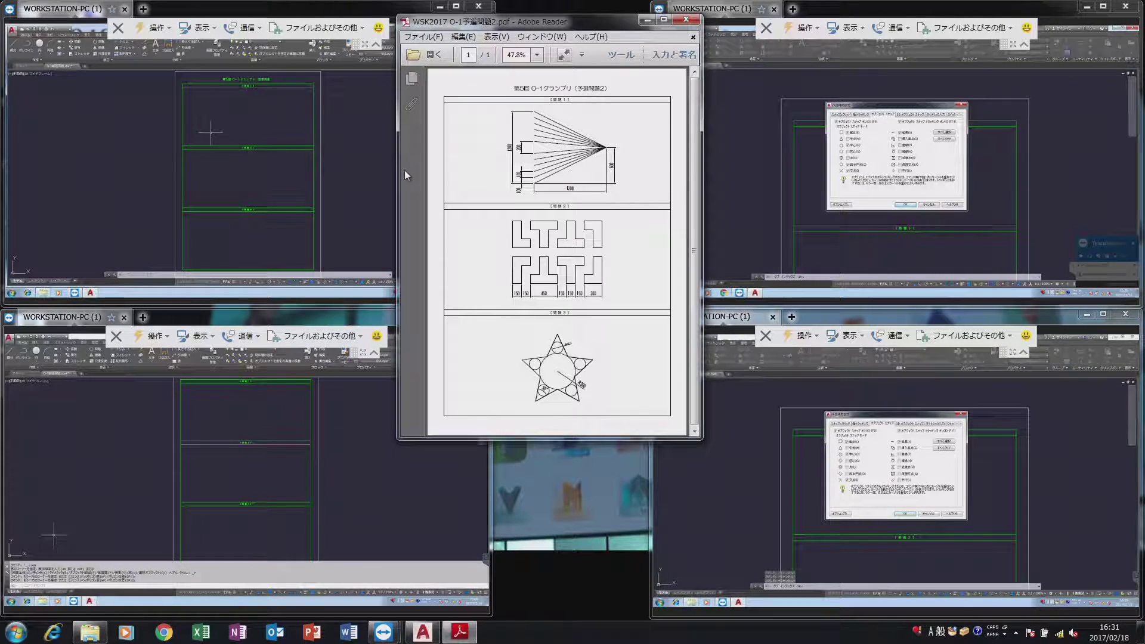
pyautogui.rightClick(423, 171)
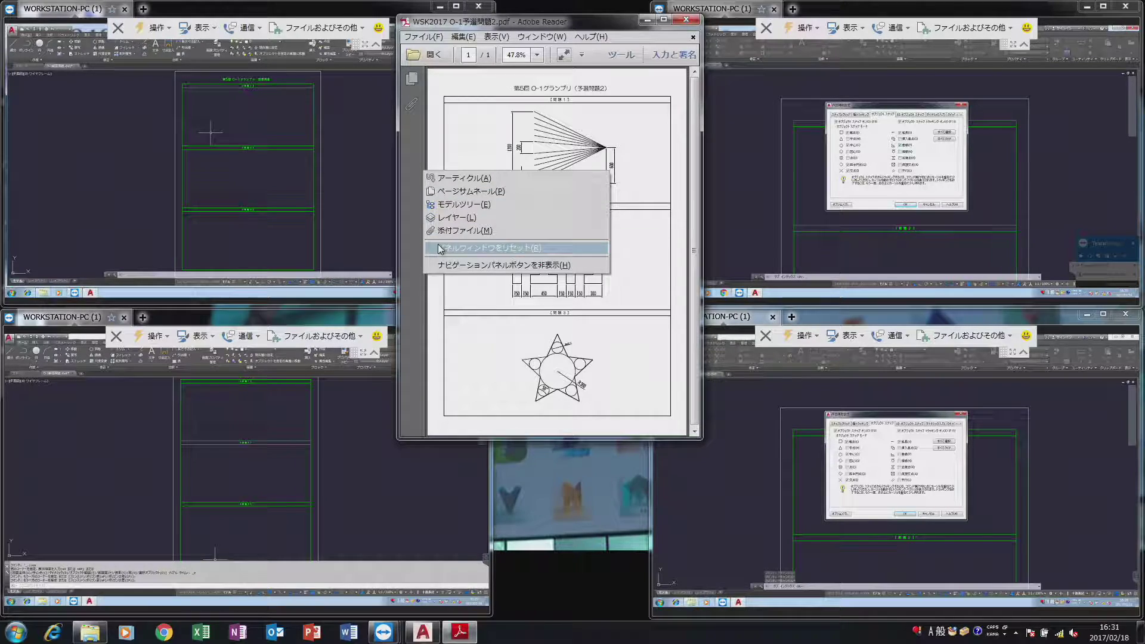
pyautogui.click(439, 266)
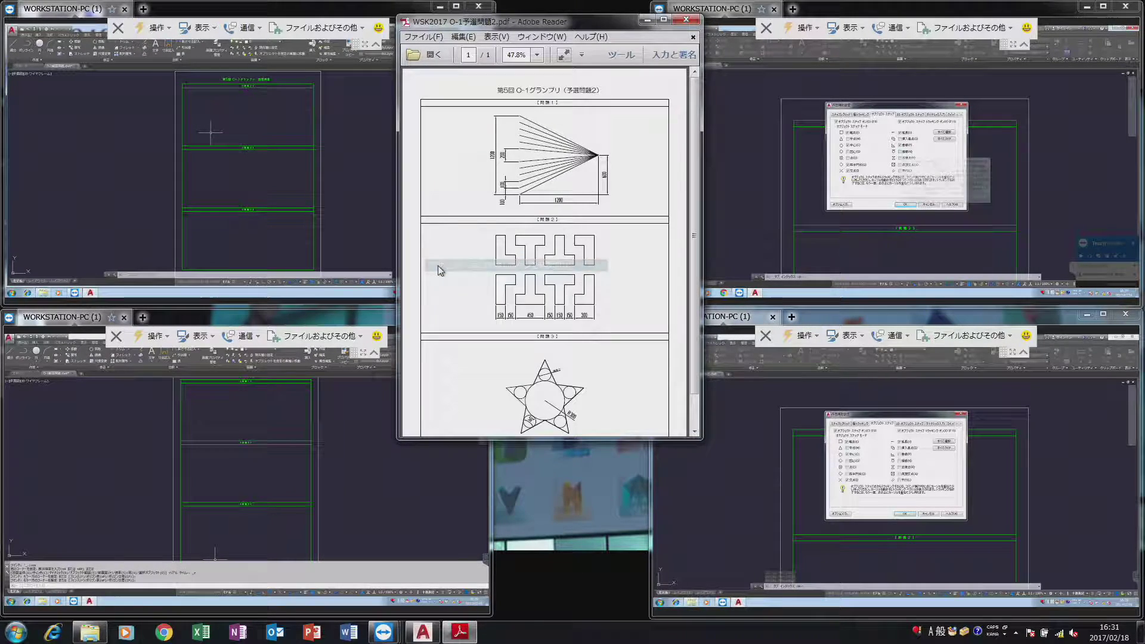
pyautogui.click(490, 37)
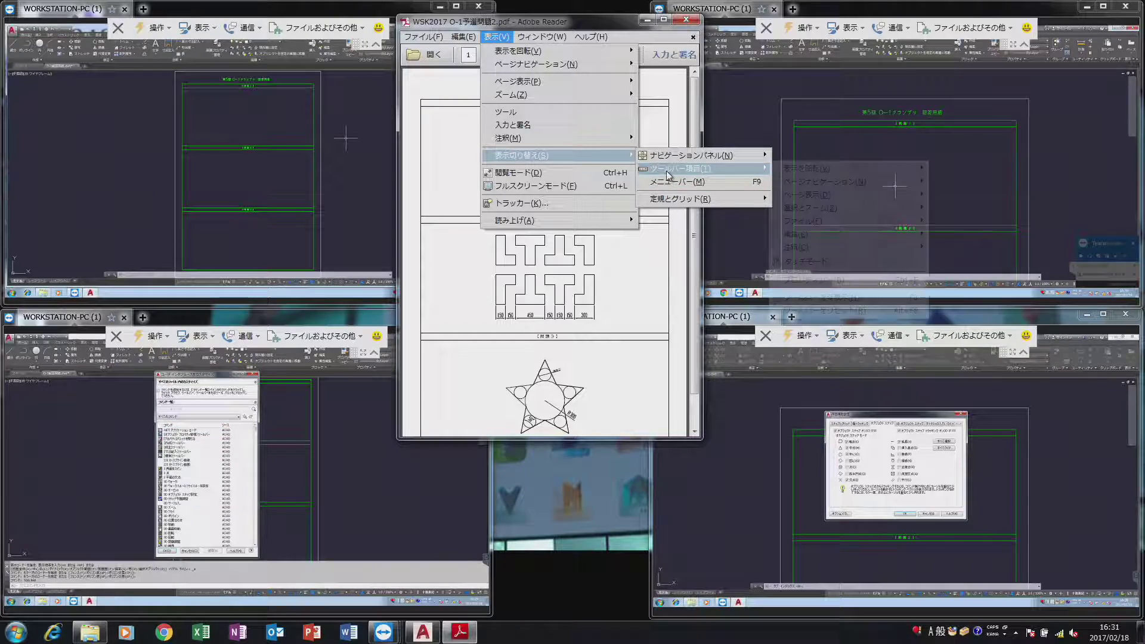
pyautogui.moveTo(522, 155)
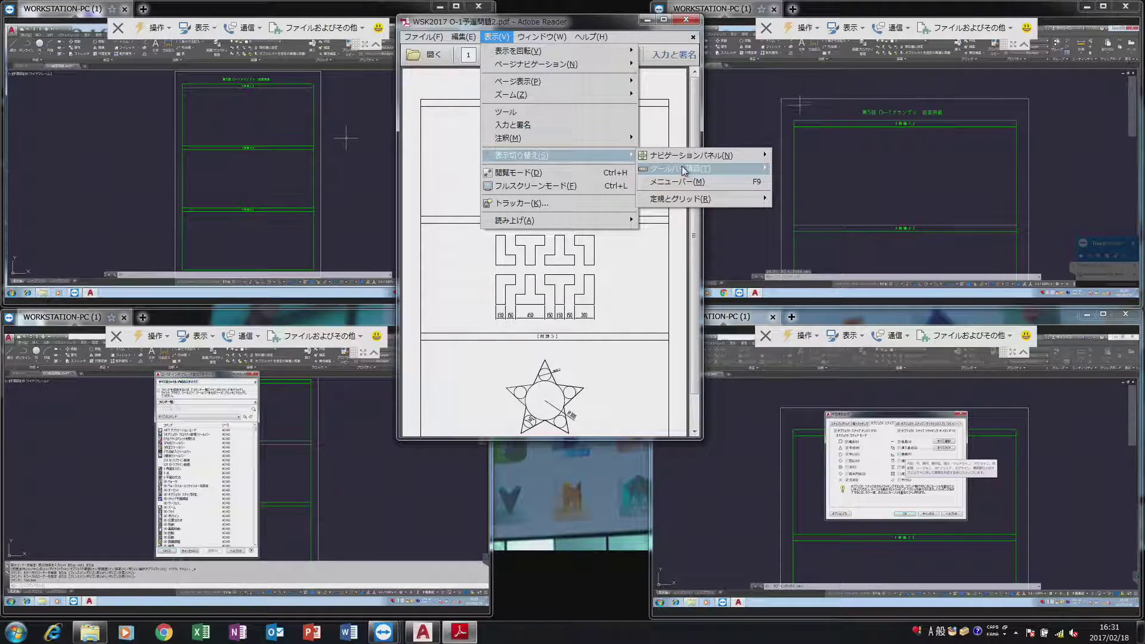
pyautogui.click(614, 303)
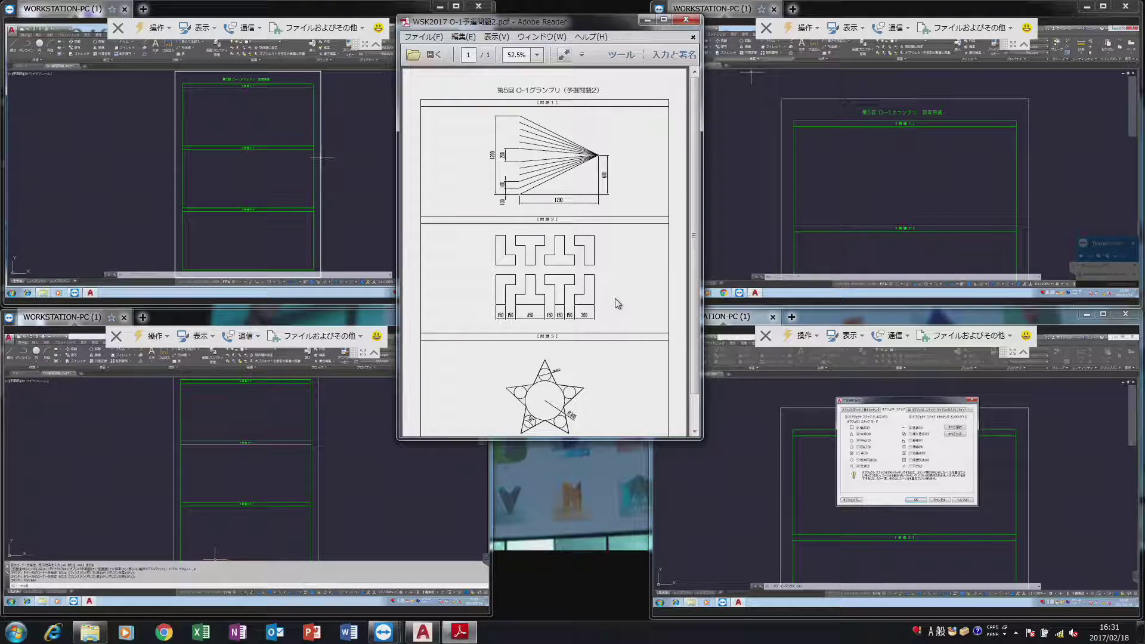
# Switch Reader to Read Mode and zoom in two steps on the 予選問題2 sheet.
pyautogui.hotkey('ctrl', 'h')
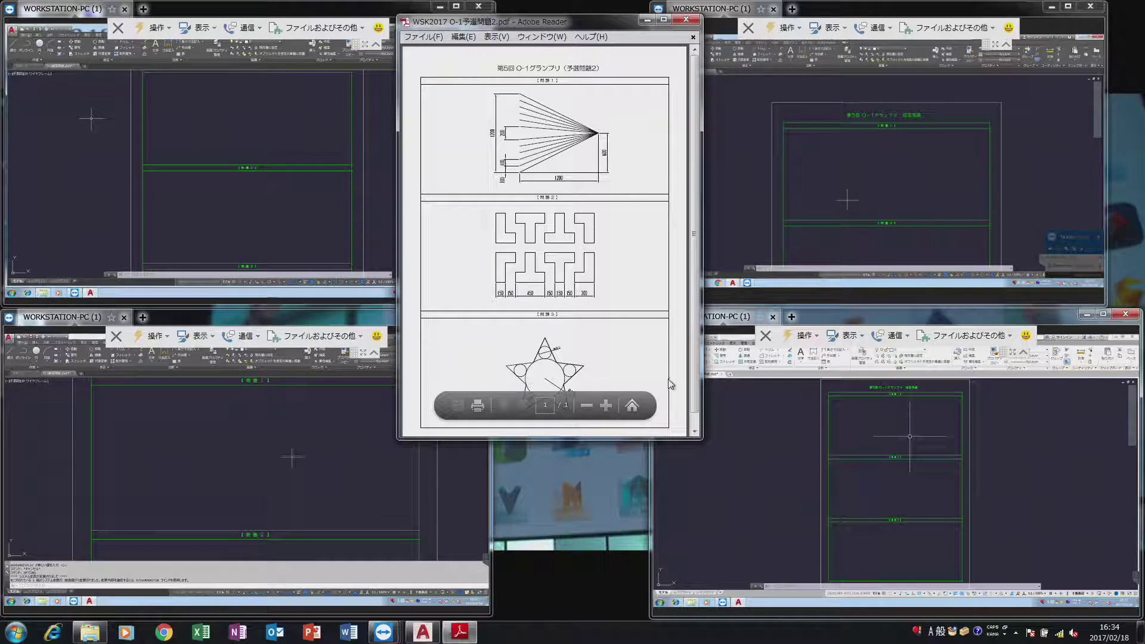
pyautogui.click(607, 401)
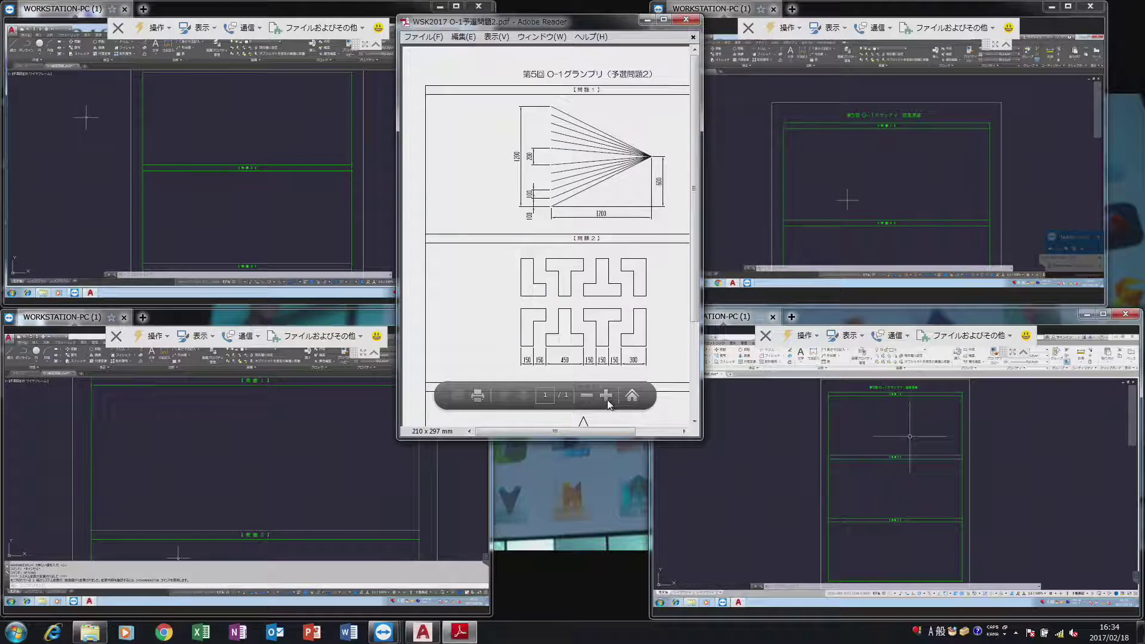
pyautogui.click(607, 400)
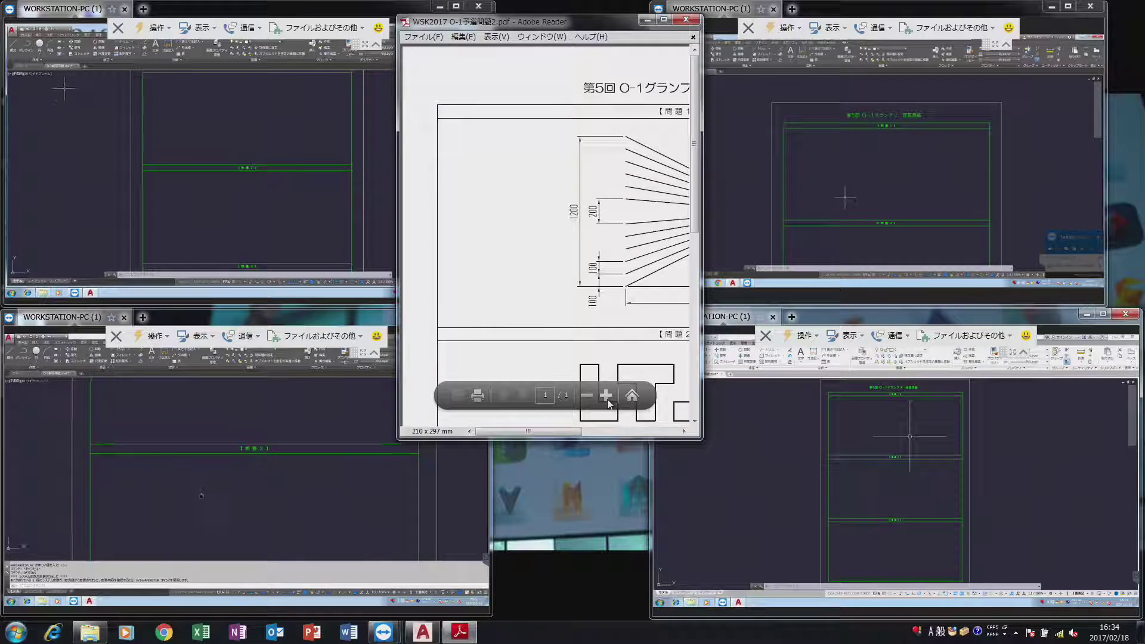
# Scroll horizontally until problem 1's line fan with its 1200 and 600 dimensions is fully shown.
pyautogui.rightClick(567, 431)
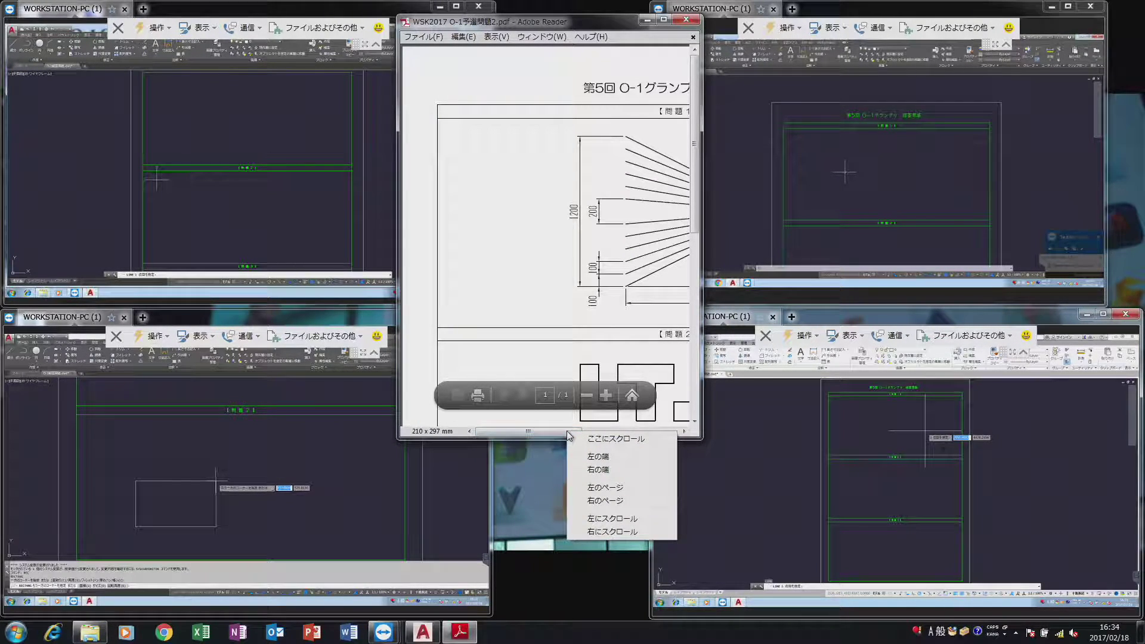
pyautogui.click(561, 431)
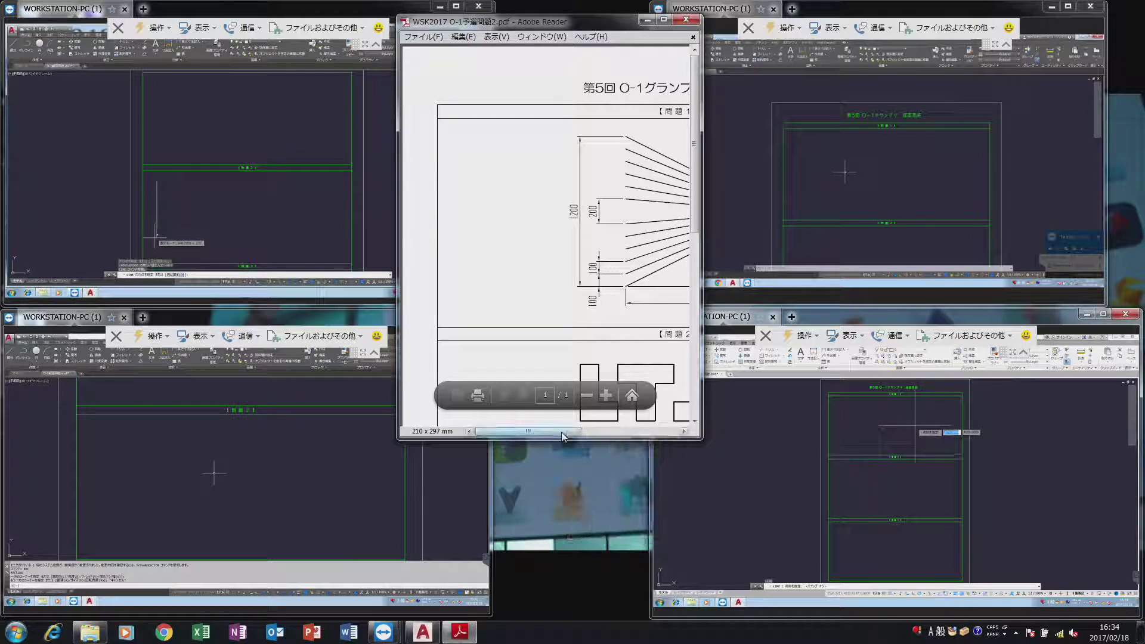
pyautogui.rightClick(570, 433)
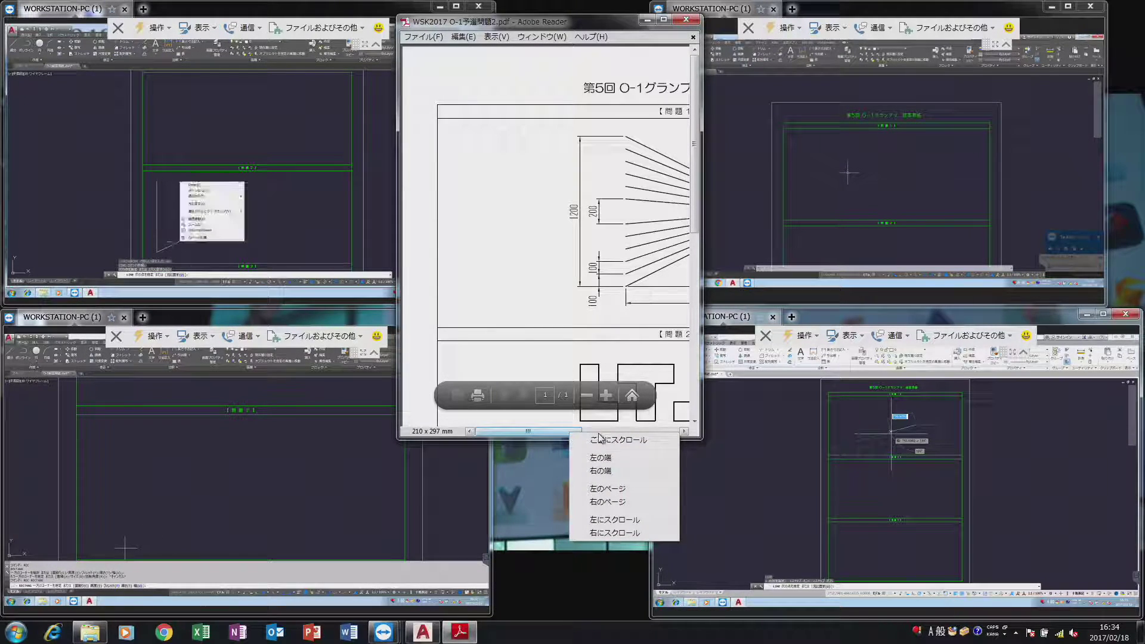
pyautogui.click(596, 432)
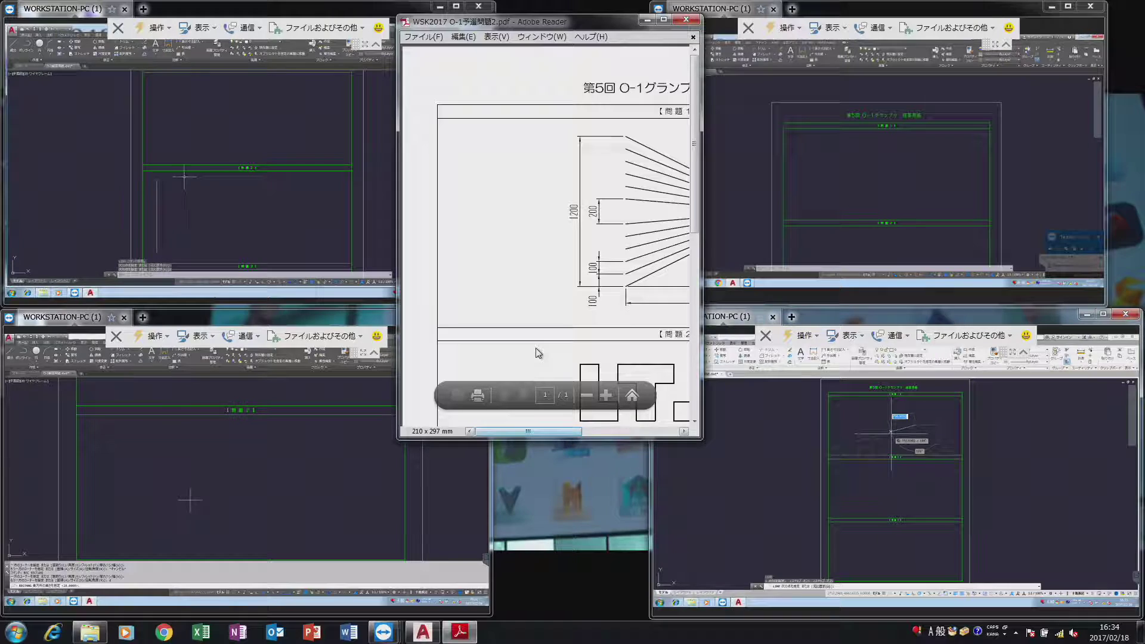
pyautogui.rightClick(595, 432)
pyautogui.click(560, 432)
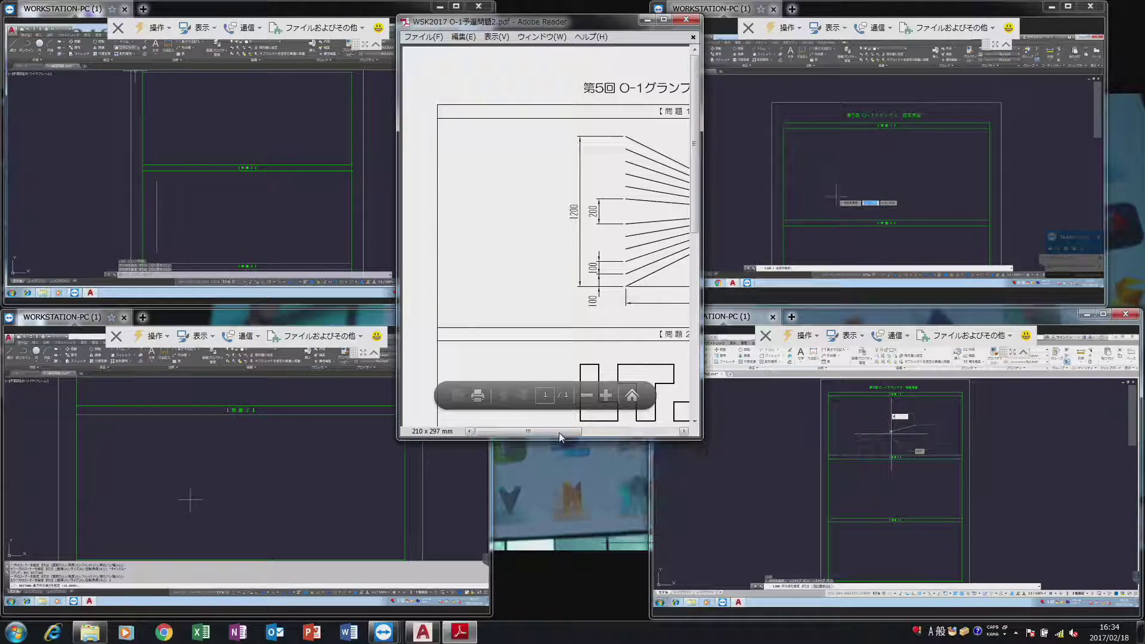
pyautogui.rightClick(587, 434)
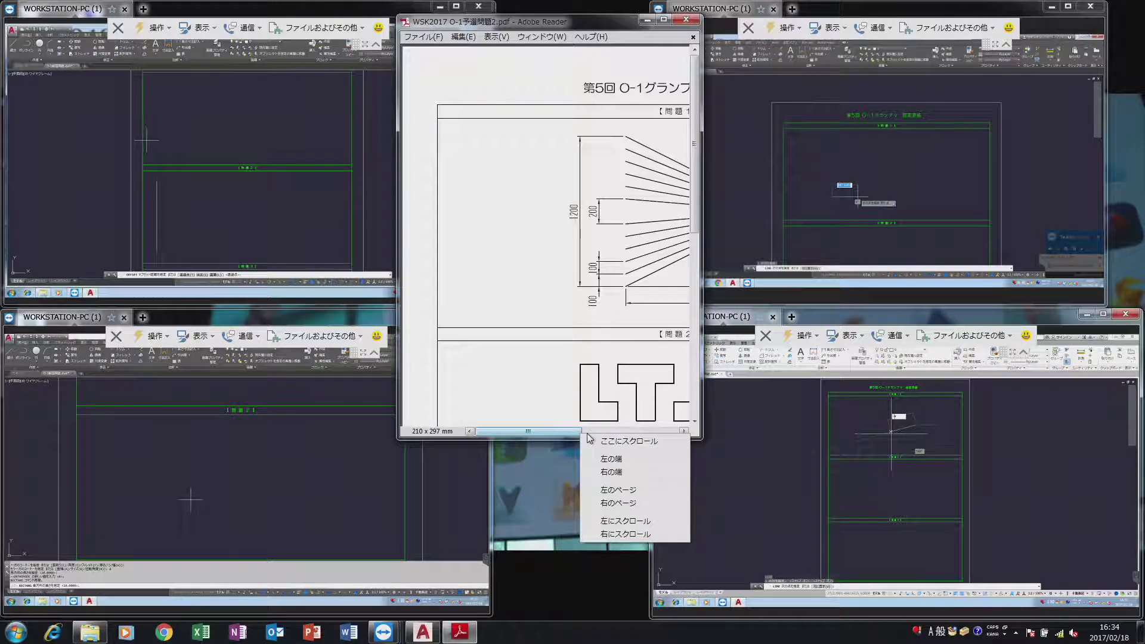
pyautogui.click(578, 432)
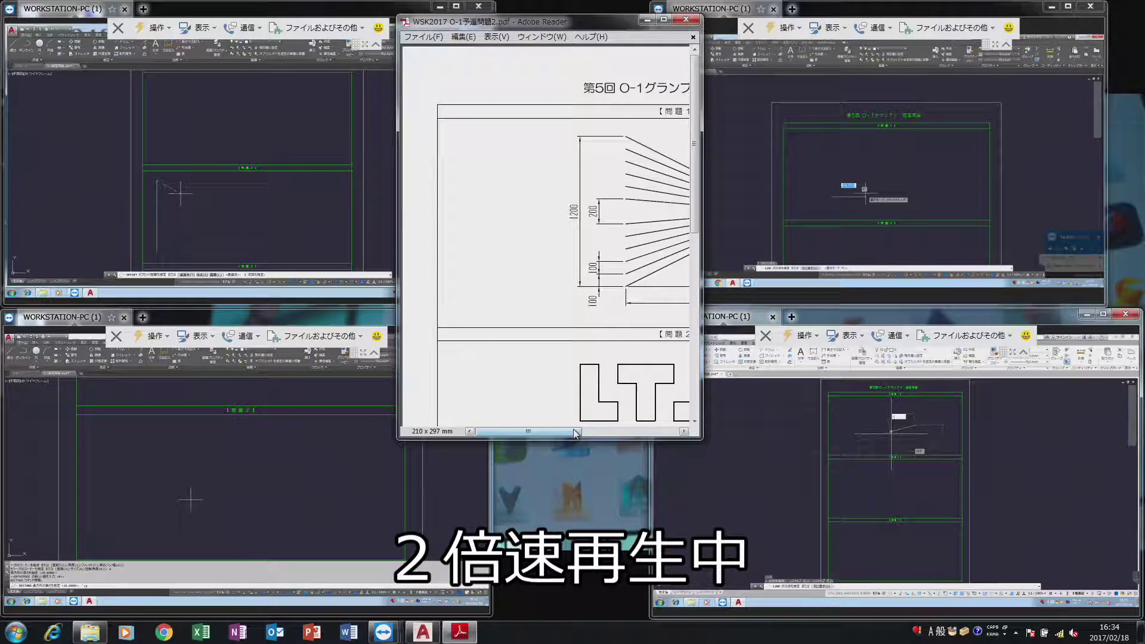
pyautogui.rightClick(599, 431)
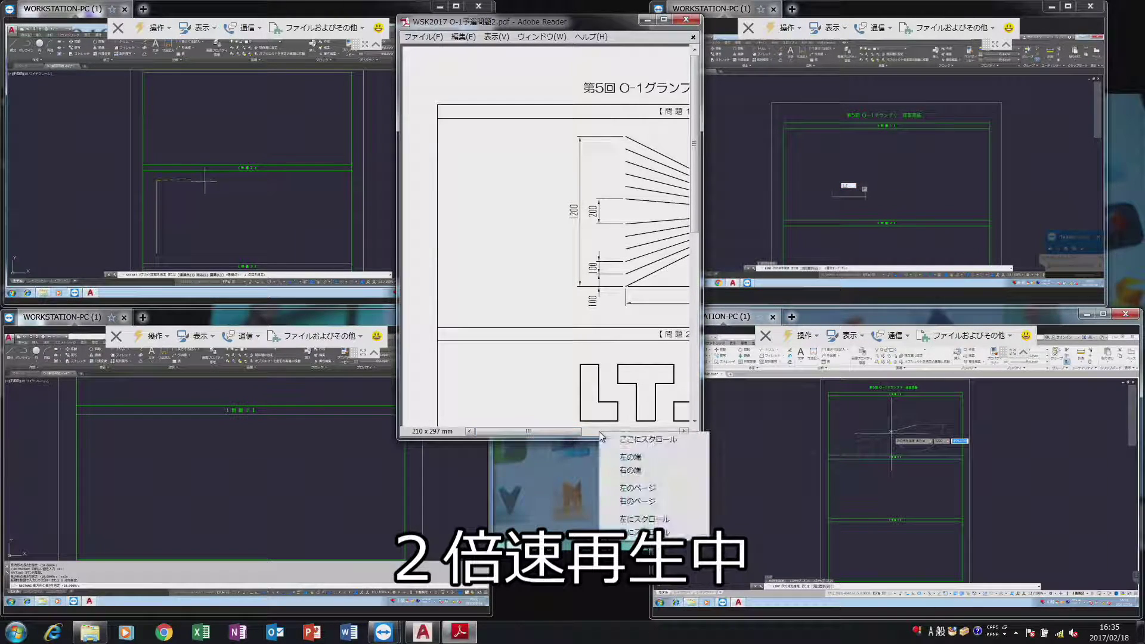
pyautogui.click(546, 440)
# Scroll the PDF down toward problem 3, then back up to problem 1's fan and problem 2's top.
pyautogui.moveTo(546, 432); pyautogui.dragTo(593, 434)
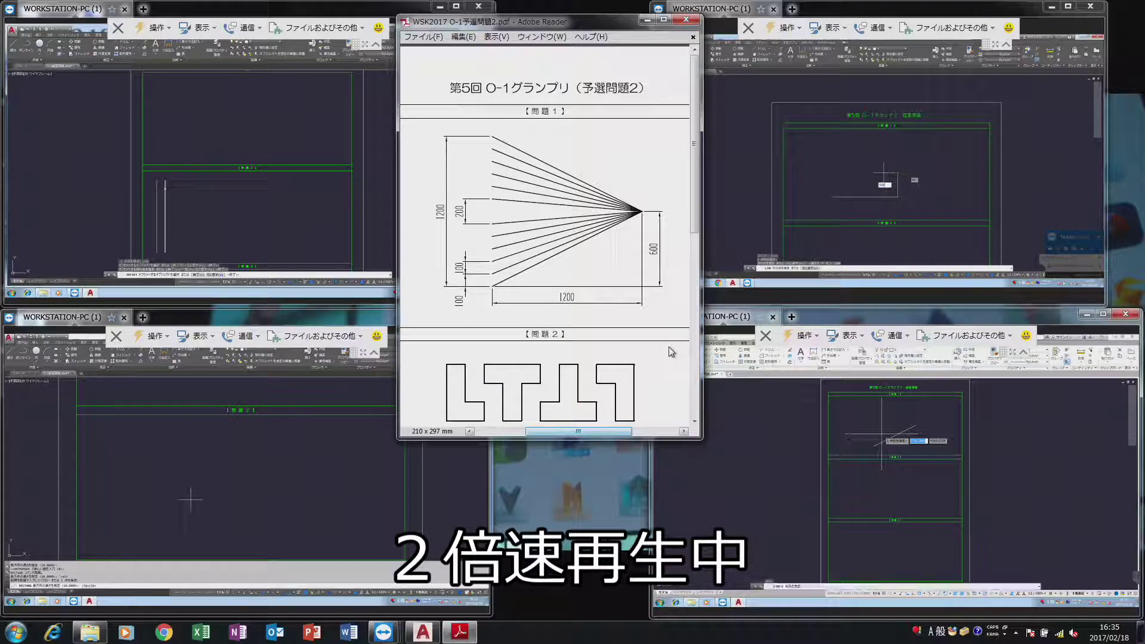
pyautogui.scroll(-1, 671, 352)
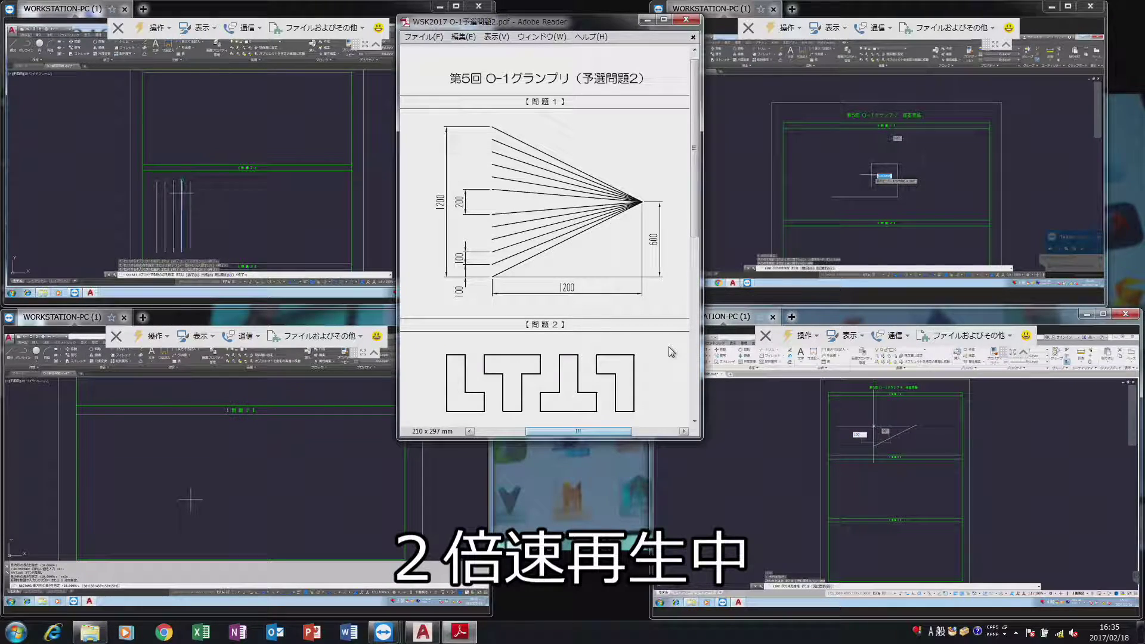
pyautogui.scroll(-1, 671, 352)
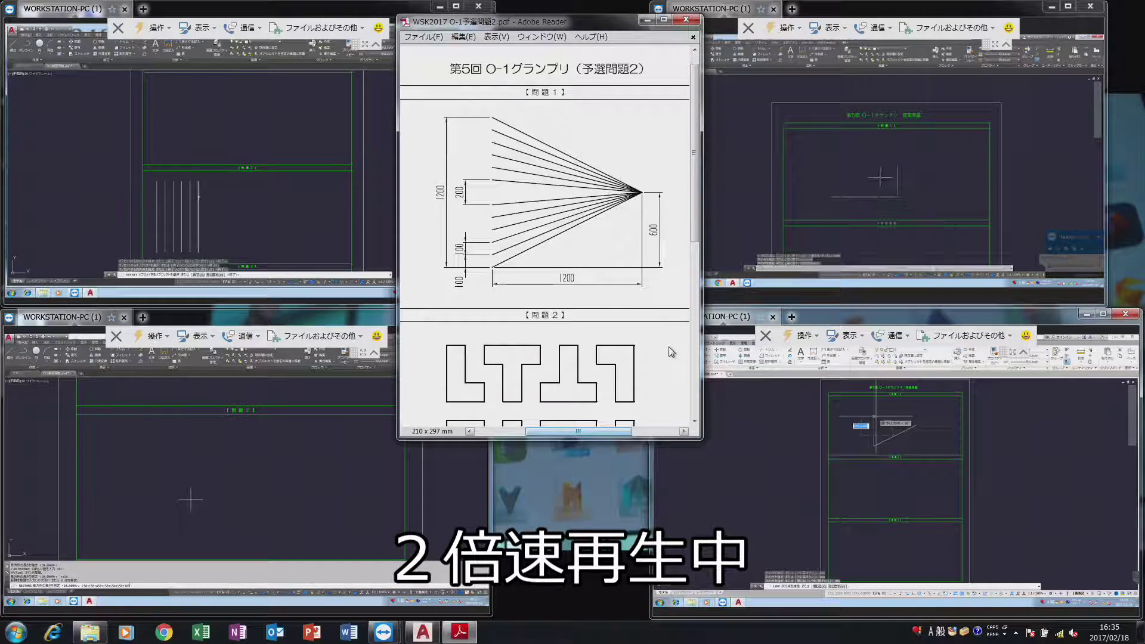
pyautogui.scroll(-1, 671, 352)
pyautogui.scroll(-2, 671, 352)
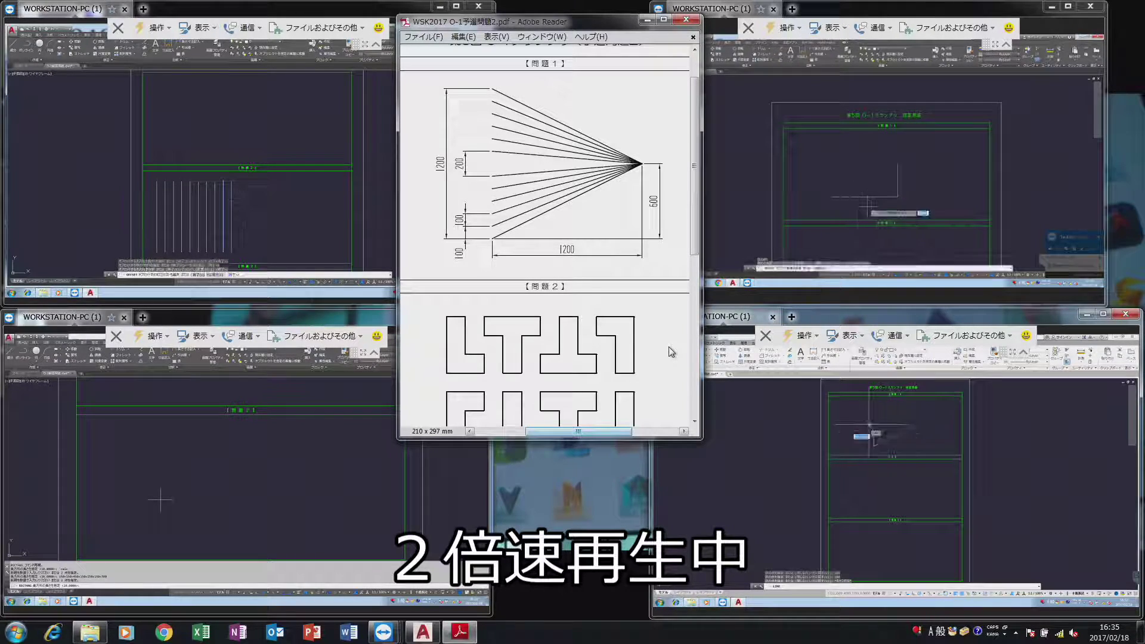
pyautogui.scroll(-1, 671, 352)
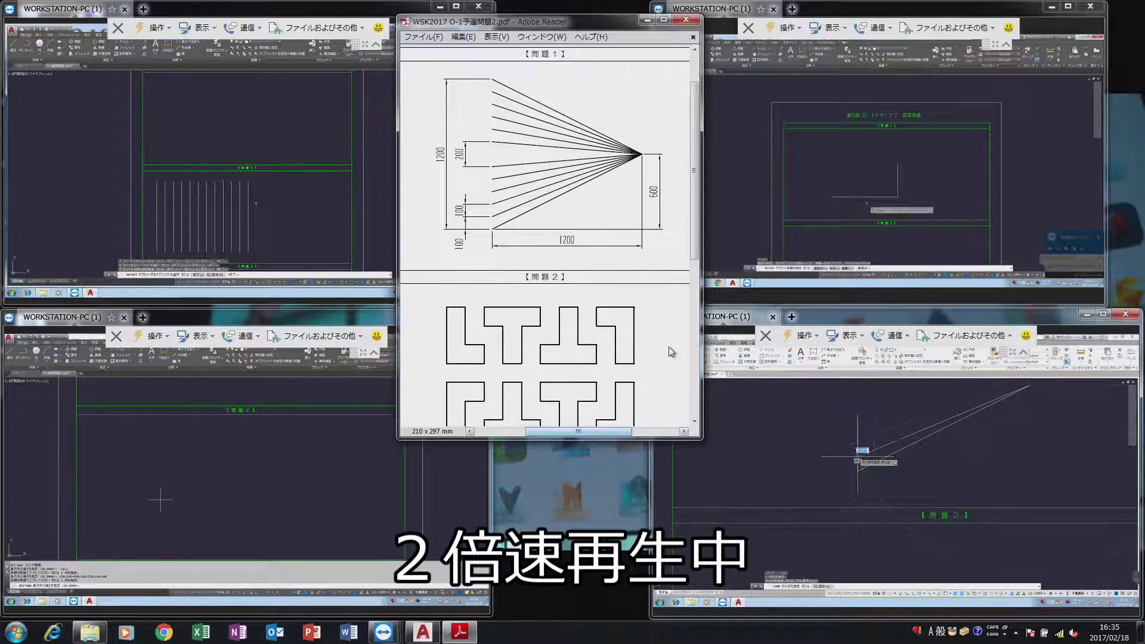
pyautogui.scroll(-2, 671, 352)
pyautogui.scroll(-4, 671, 352)
pyautogui.scroll(-1, 671, 352)
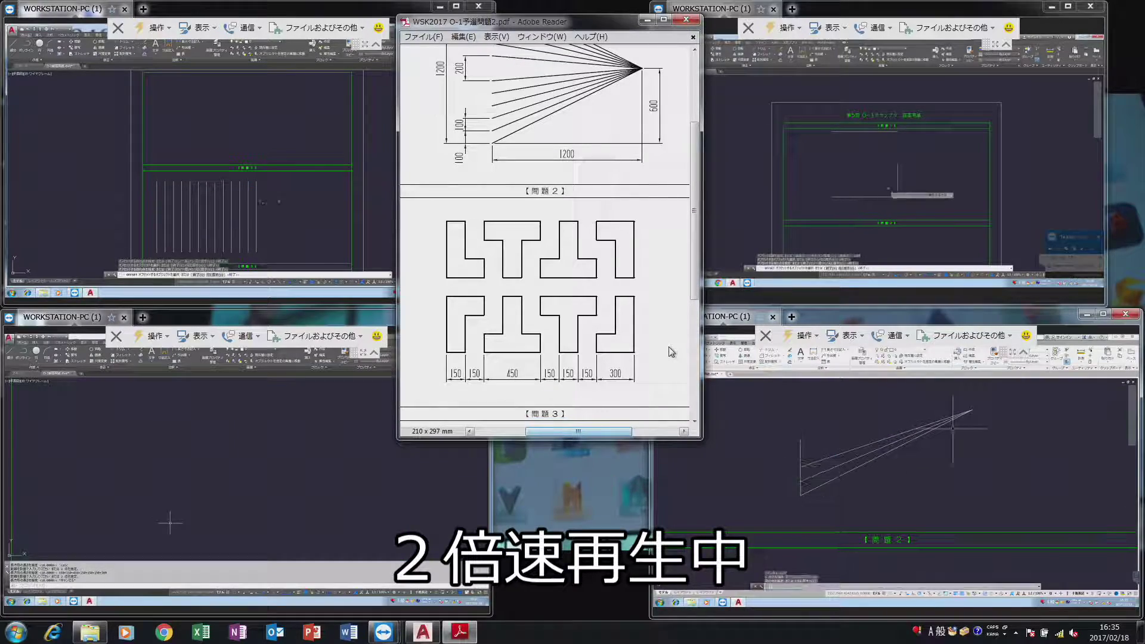
pyautogui.scroll(-1, 671, 352)
pyautogui.scroll(-1, 671, 352)
pyautogui.scroll(-3, 671, 352)
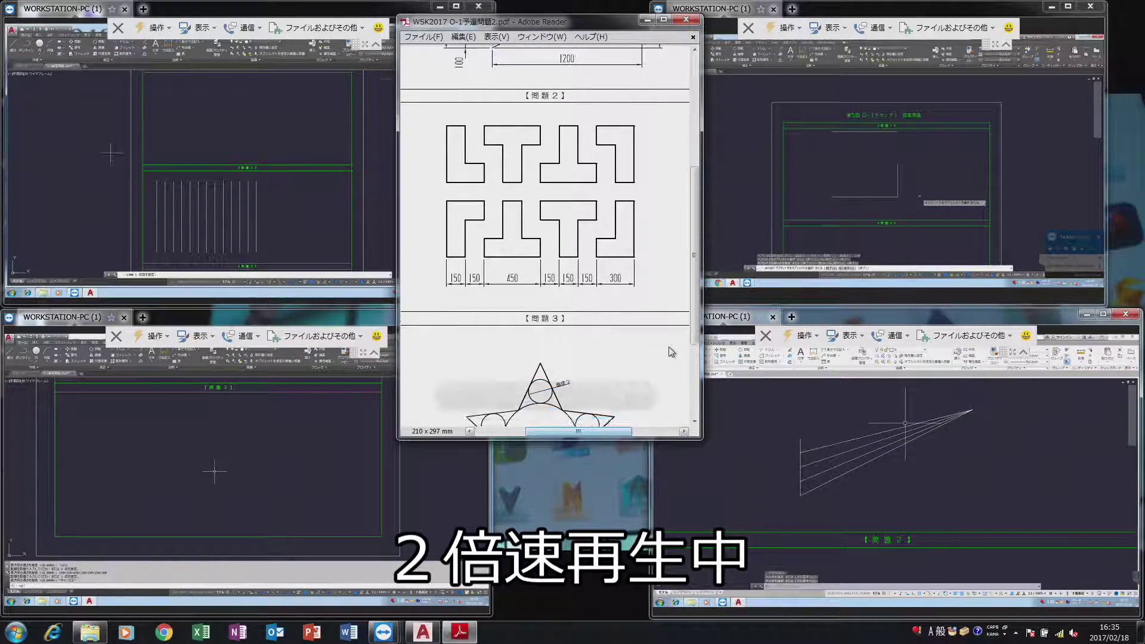
pyautogui.scroll(-2, 671, 352)
pyautogui.scroll(-3, 671, 352)
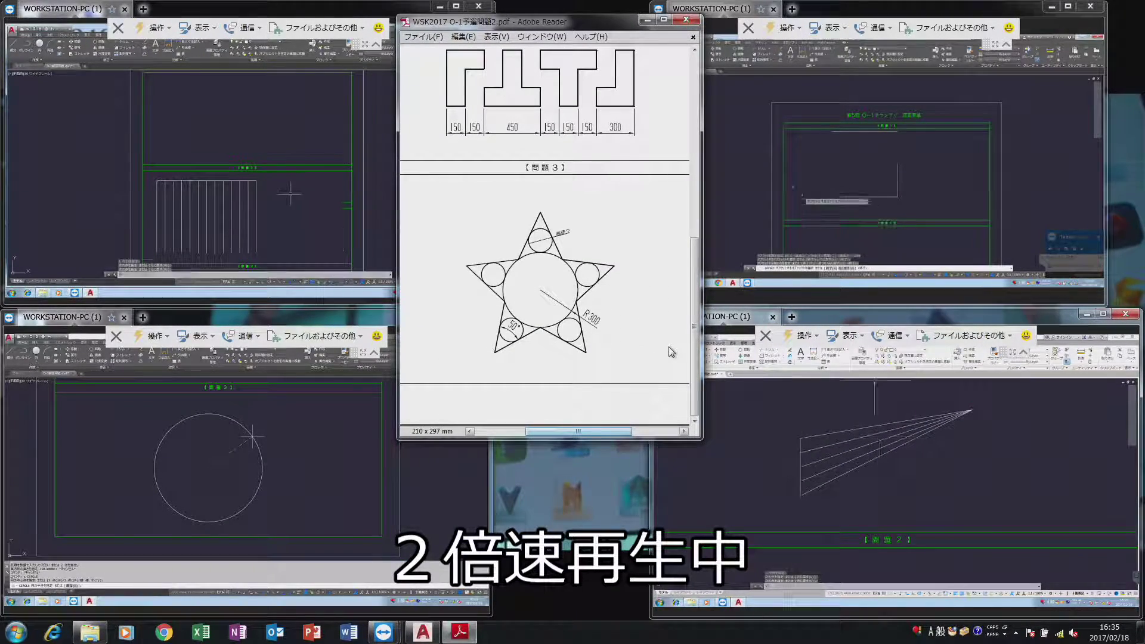
pyautogui.scroll(3, 671, 352)
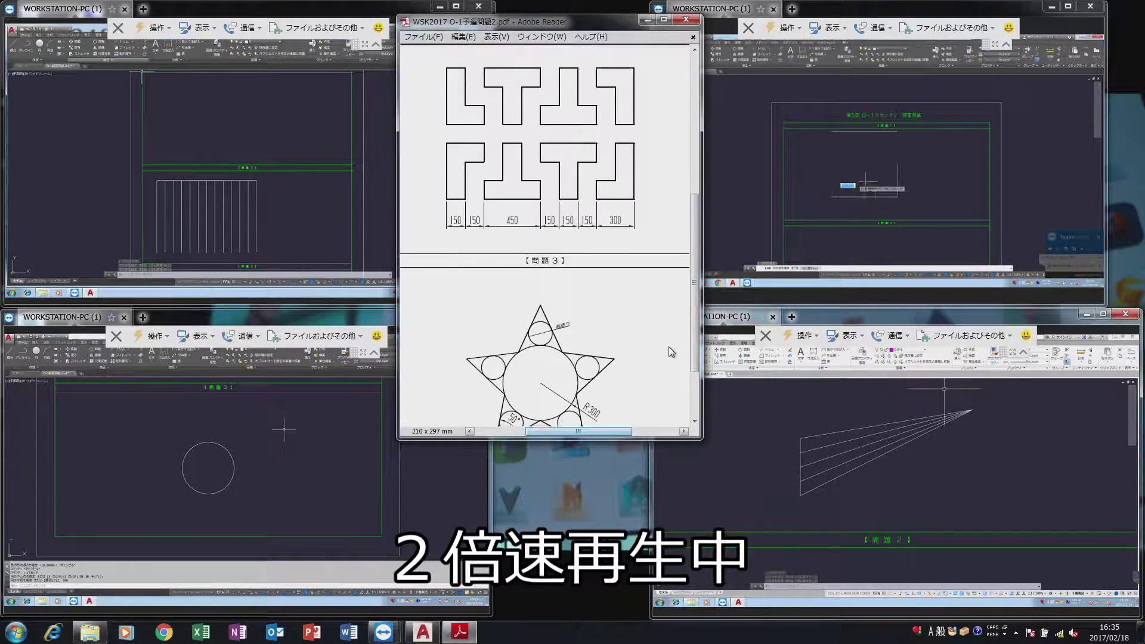
pyautogui.scroll(8, 671, 352)
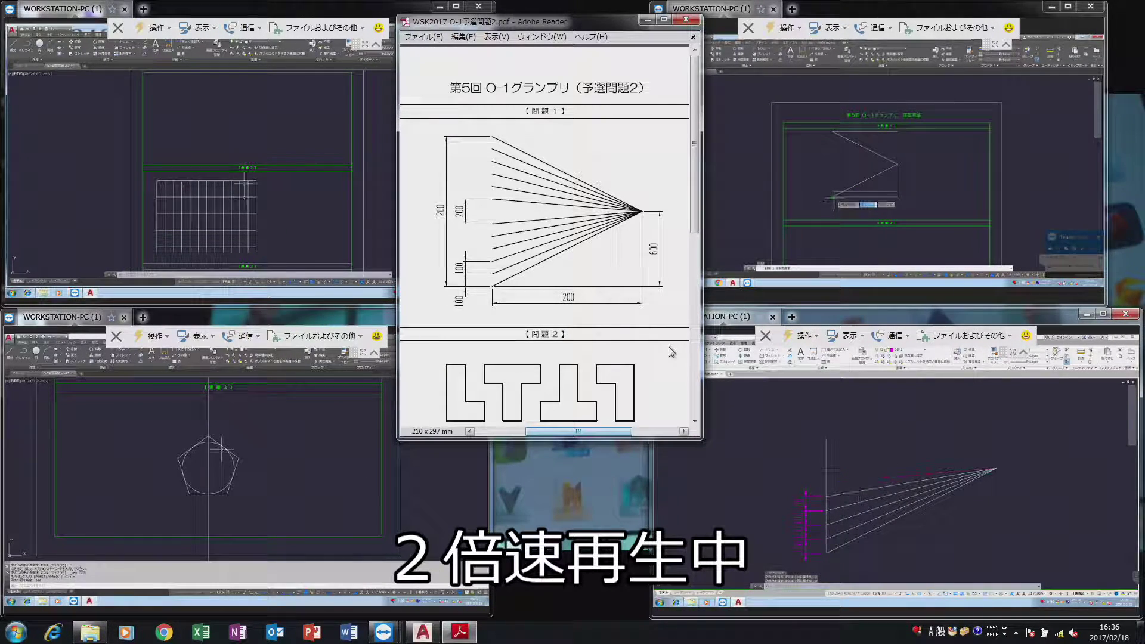
# Scroll the sheet down to problem 2's interlocking blocks dimensioned 150, 450 and 300.
pyautogui.scroll(-1, 672, 352)
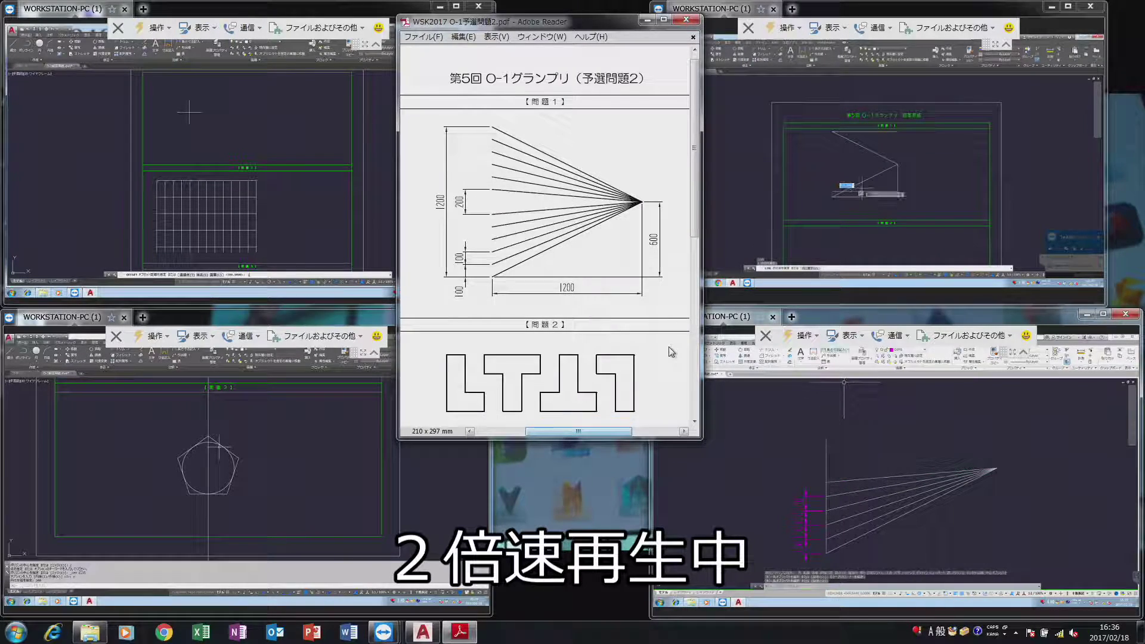
pyautogui.scroll(-2, 672, 352)
pyautogui.scroll(-4, 672, 352)
pyautogui.scroll(-1, 673, 352)
pyautogui.scroll(-1, 672, 352)
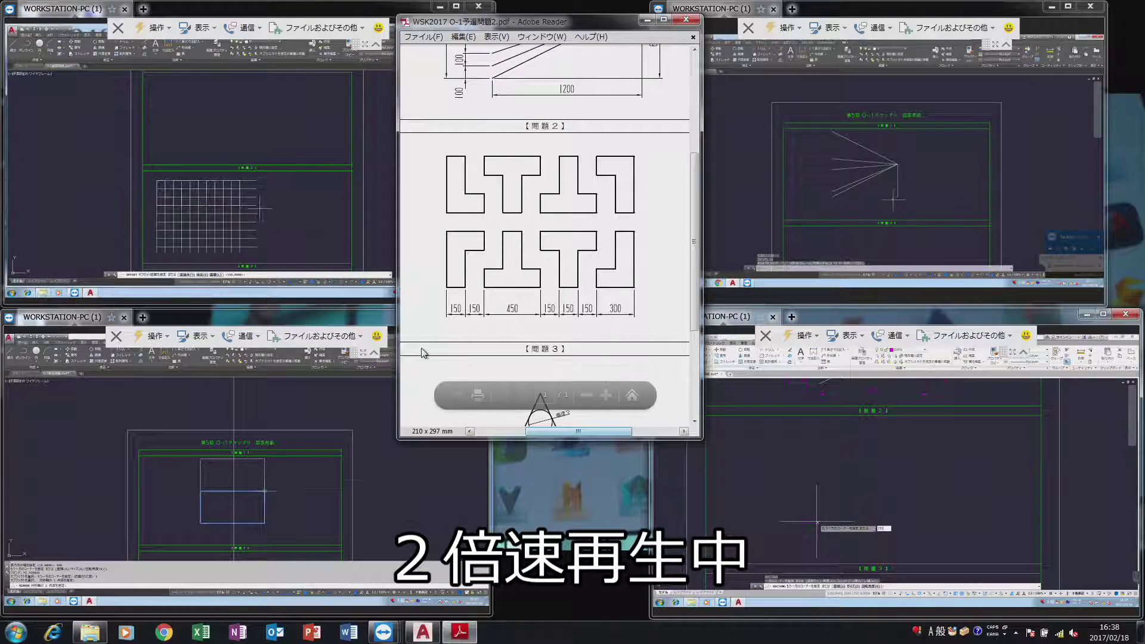
# Scroll down the sheet until Problem 3's star with its R300 circle shows in full.
pyautogui.scroll(-2, 422, 351)
pyautogui.scroll(-3, 422, 353)
pyautogui.scroll(-2, 422, 353)
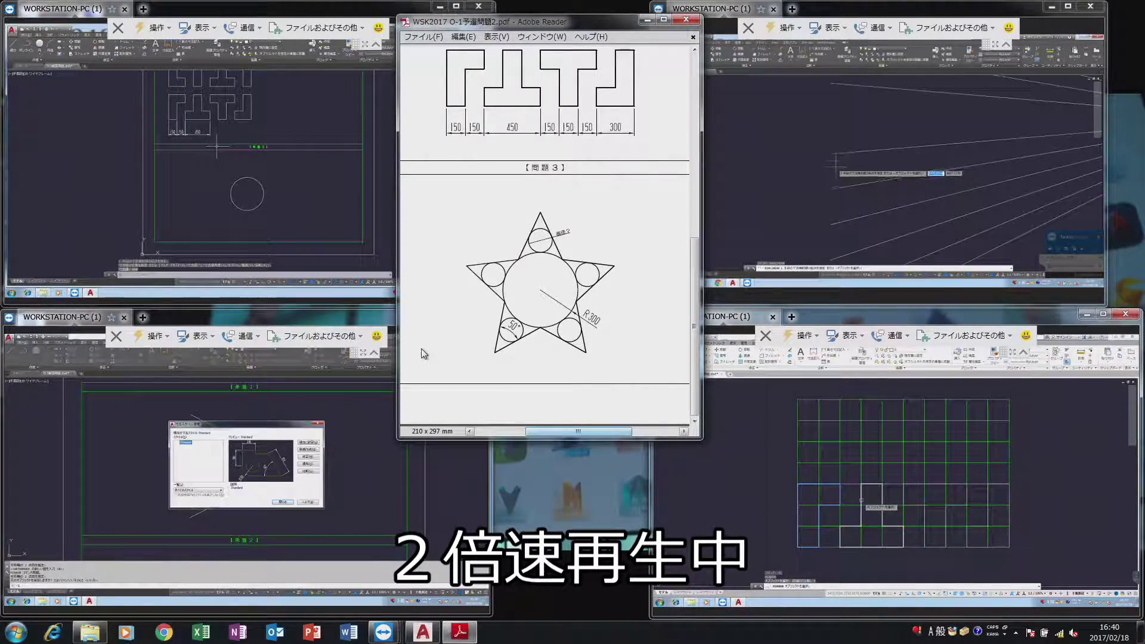
# Scroll up to the Problem 1 line fan, then back down toward Problem 3.
pyautogui.scroll(1, 424, 353)
pyautogui.scroll(1, 424, 353)
pyautogui.scroll(2, 424, 353)
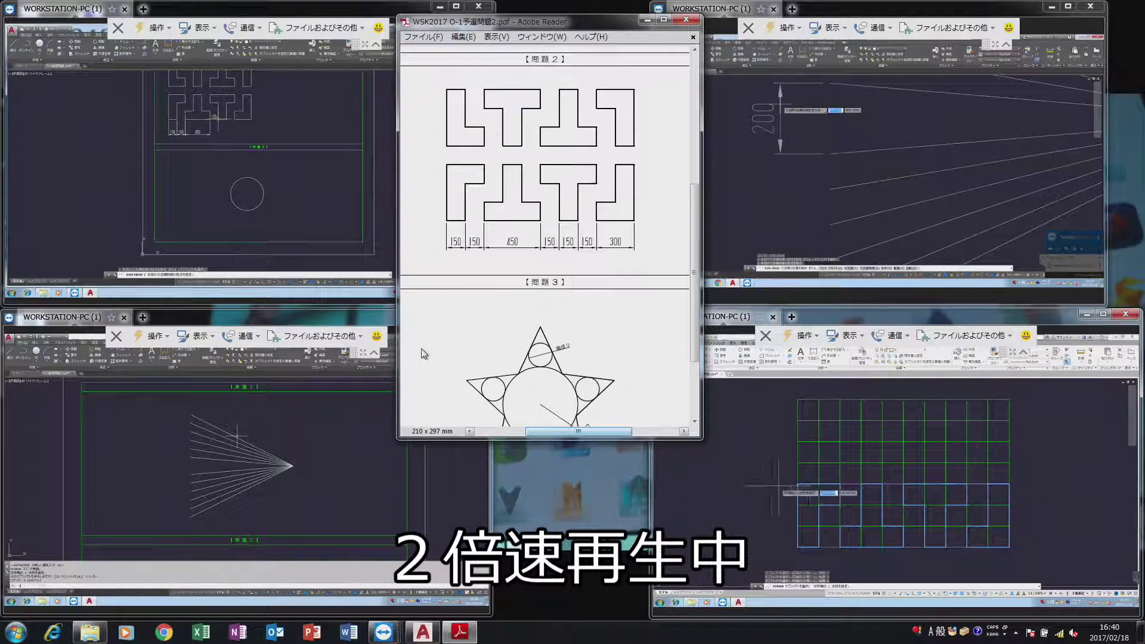
pyautogui.scroll(1, 423, 353)
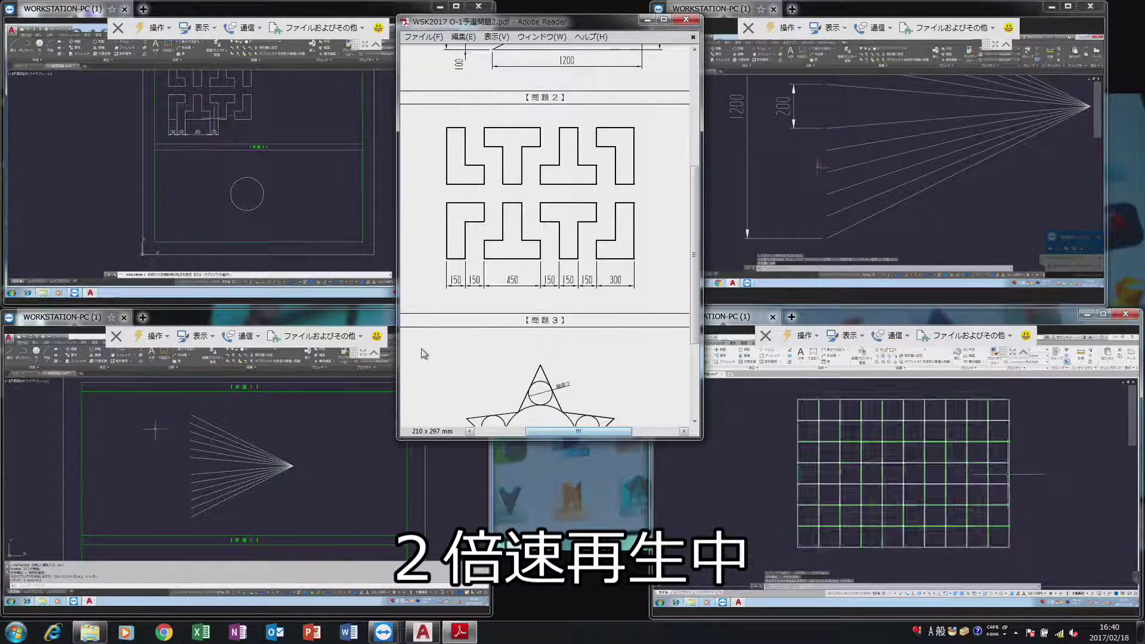
pyautogui.scroll(1, 424, 353)
pyautogui.scroll(6, 424, 353)
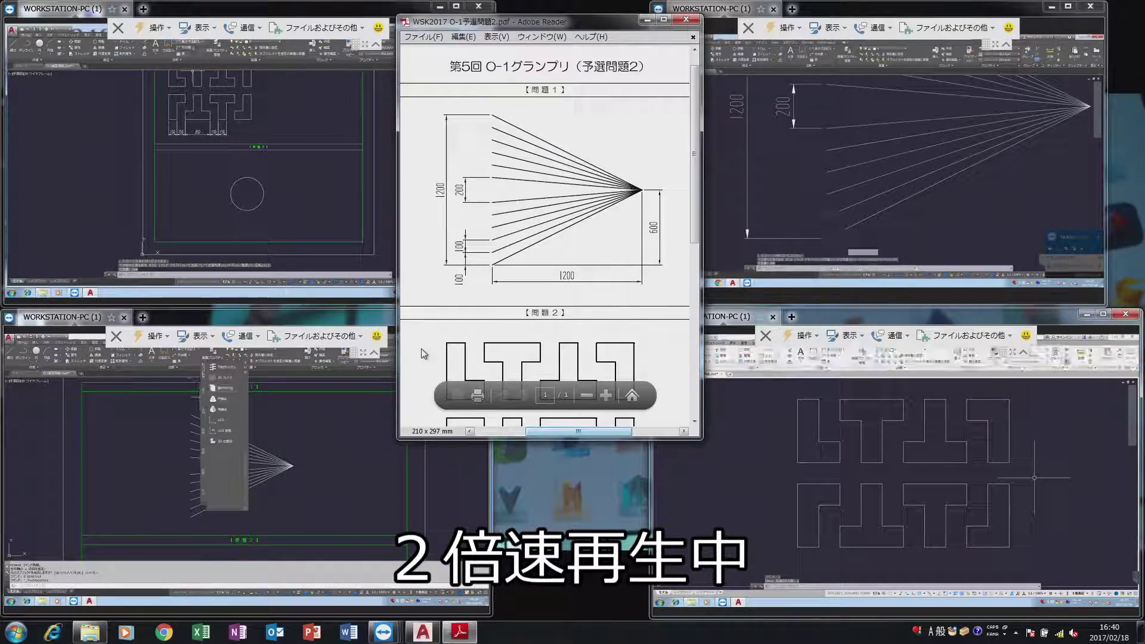
pyautogui.scroll(-1, 424, 353)
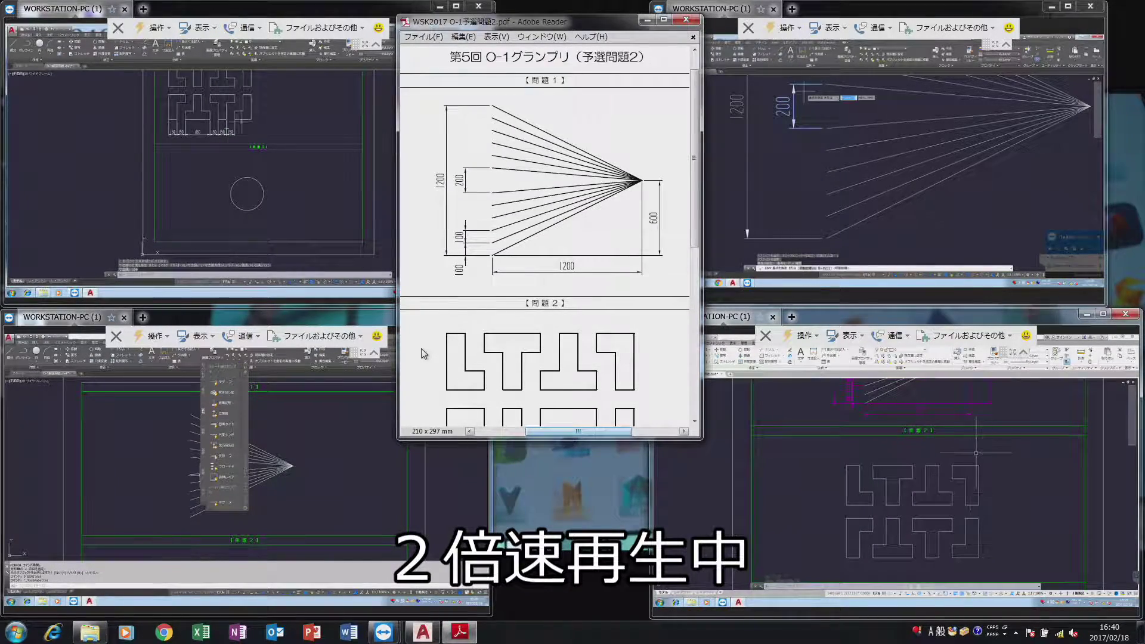
pyautogui.scroll(-3, 423, 353)
pyautogui.scroll(-1, 424, 354)
pyautogui.scroll(-1, 424, 353)
pyautogui.scroll(-1, 424, 353)
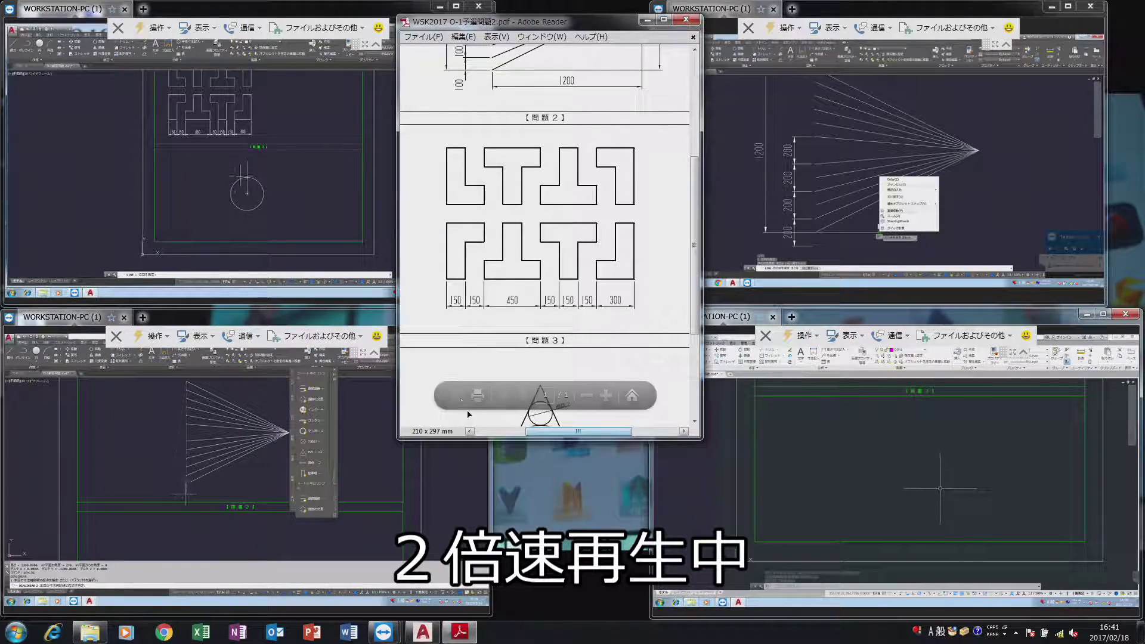
# Close the preliminary problem PDF, leaving only the blank AutoCAD answer sheets on screen.
pyautogui.scroll(-3, 604, 386)
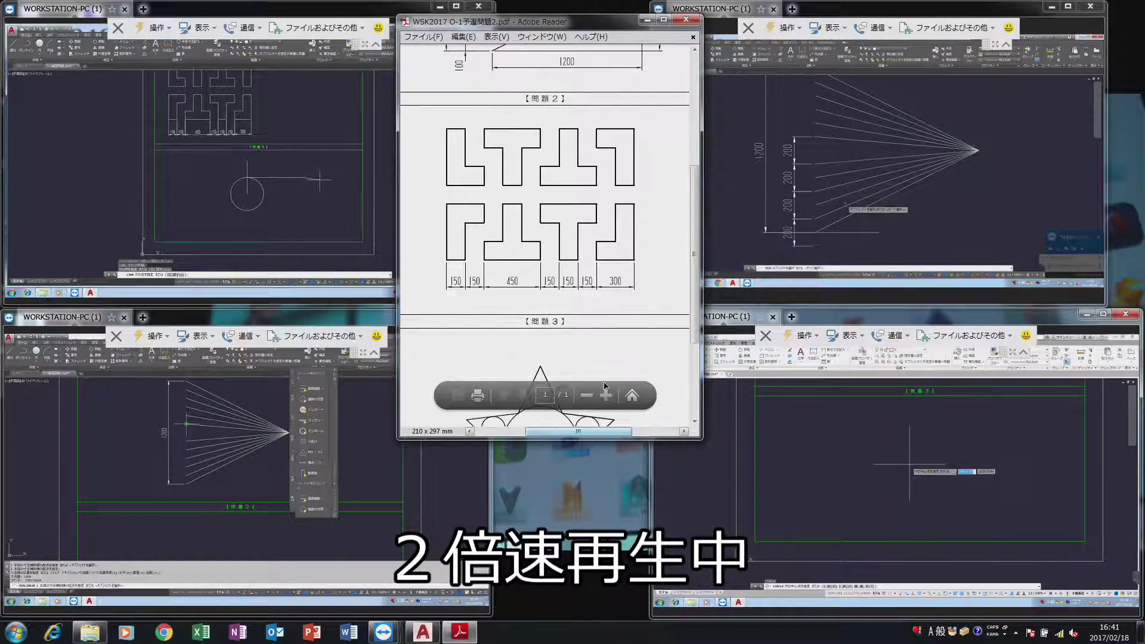
pyautogui.scroll(-2, 604, 386)
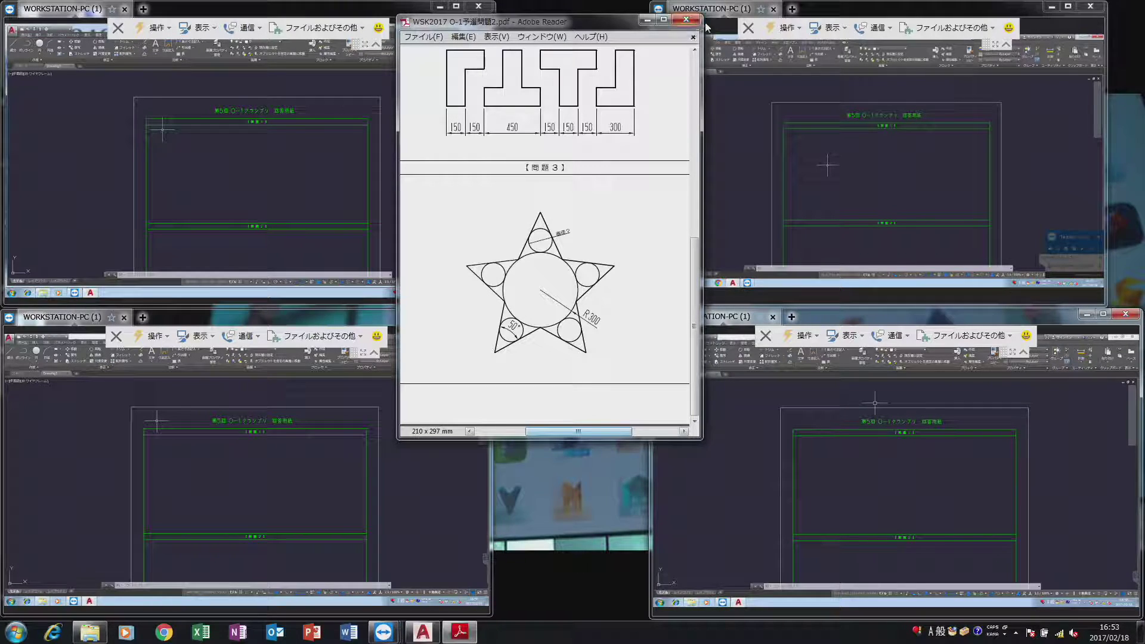
pyautogui.click(706, 27)
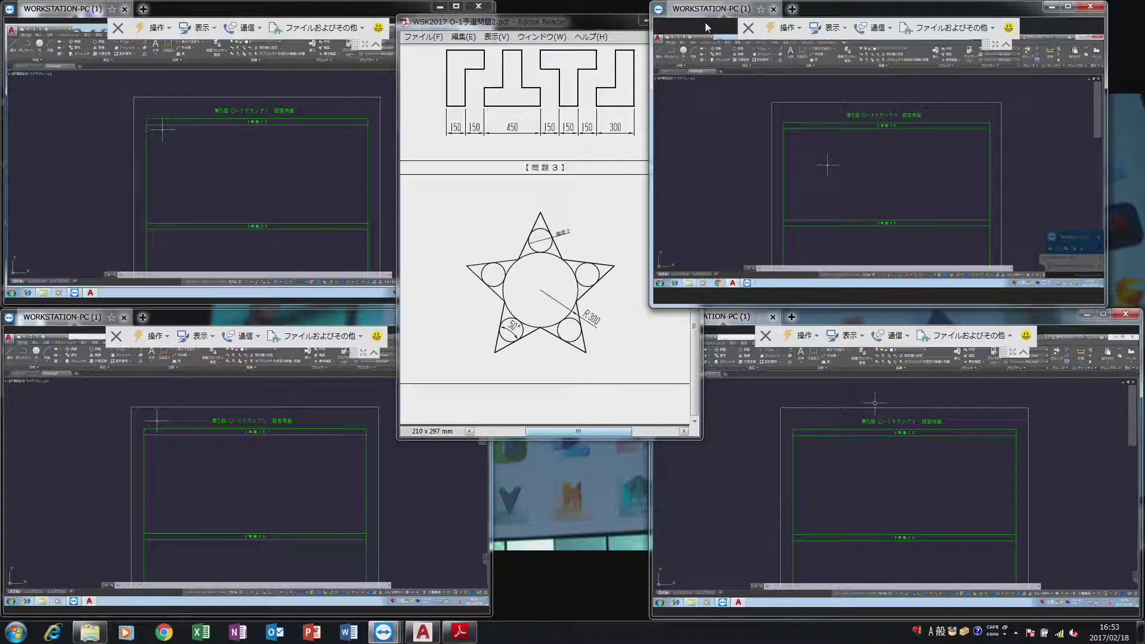
pyautogui.click(609, 23)
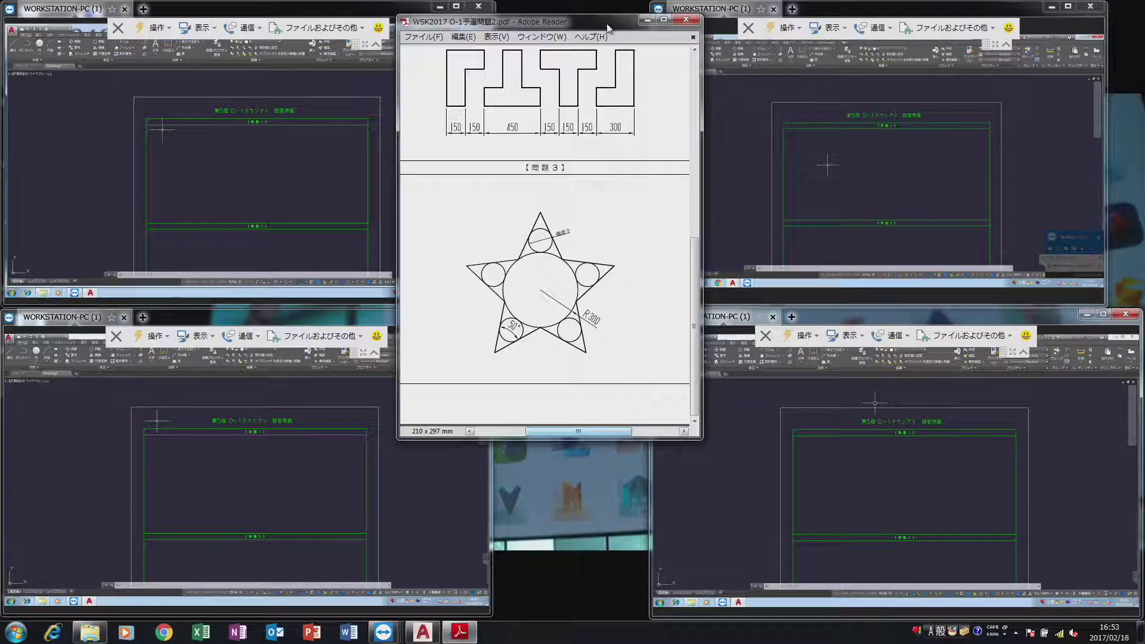
pyautogui.click(687, 22)
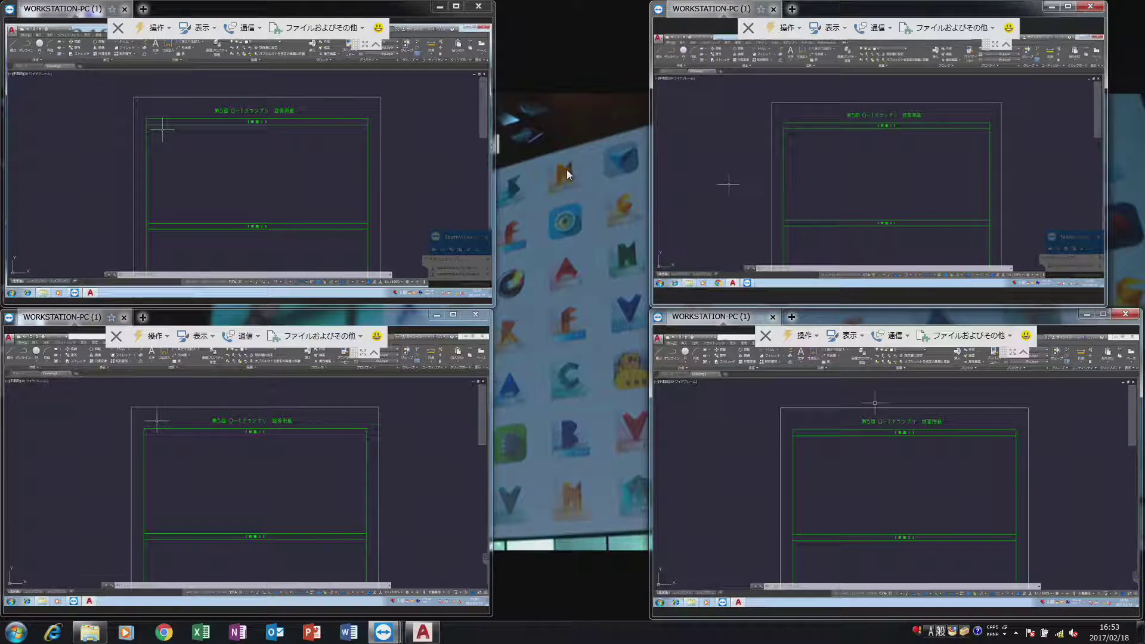
# In Explorer, go up to O-1 and open the 予選第2組 folder.
pyautogui.click(91, 632)
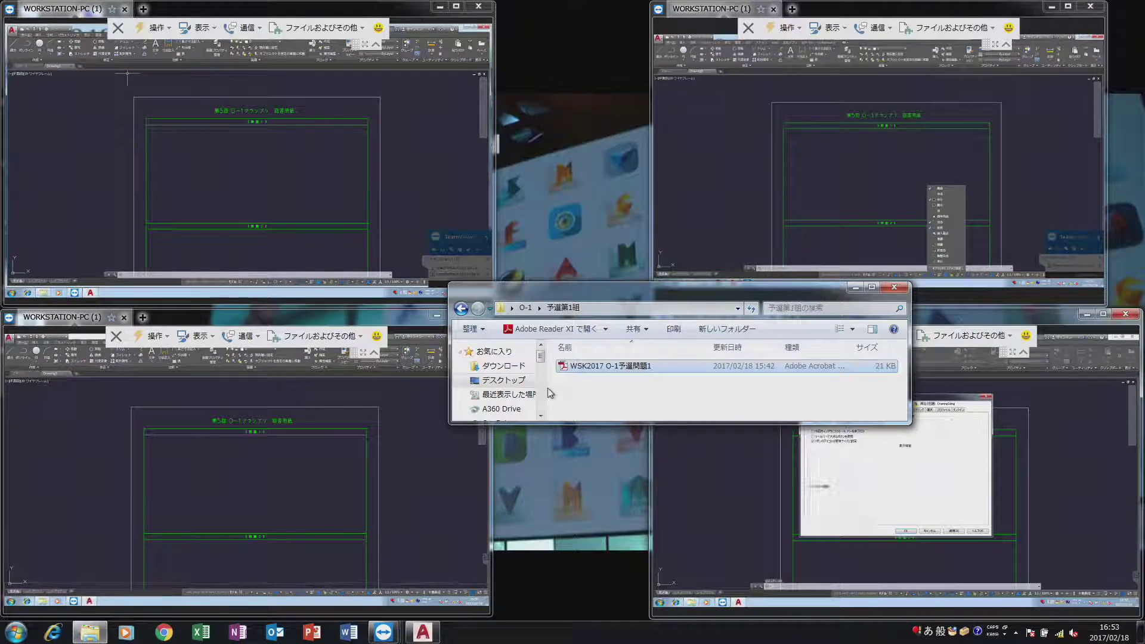
pyautogui.click(524, 308)
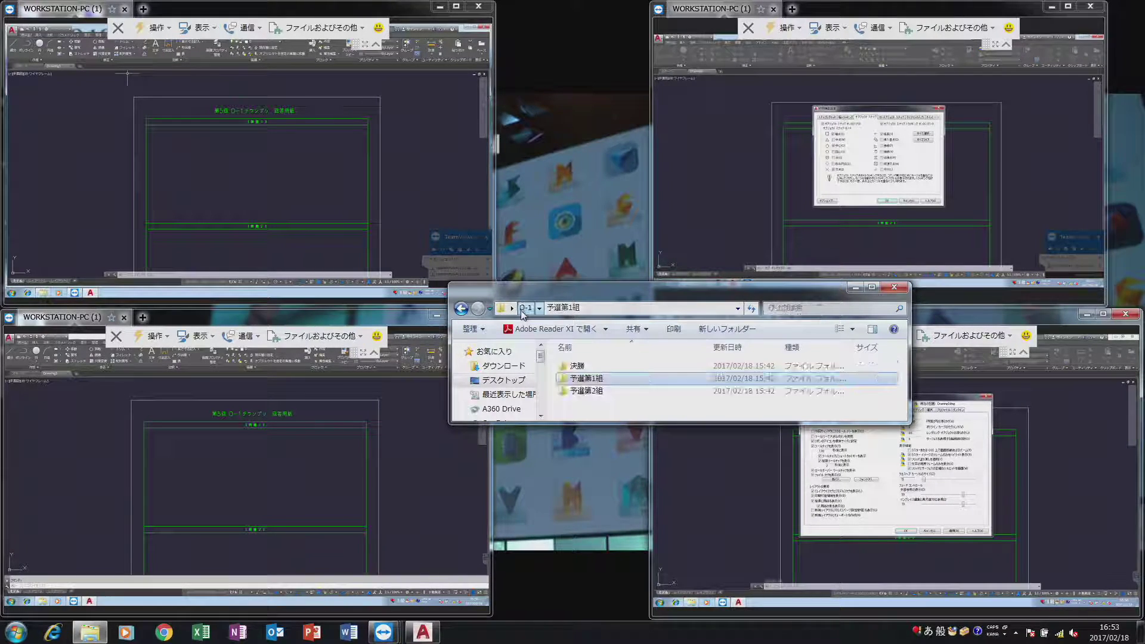
pyautogui.click(588, 393)
pyautogui.doubleClick(589, 393)
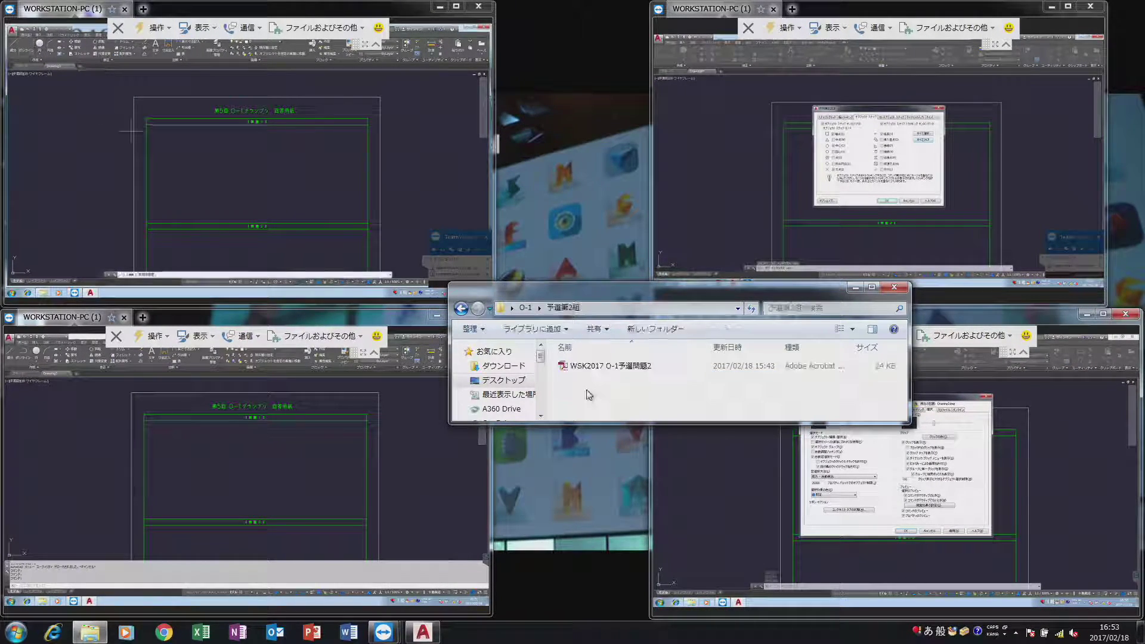
# Open WSK2017 O-1予選問題2.pdf in Adobe Reader at 47.8%, showing all three problems.
pyautogui.doubleClick(593, 366)
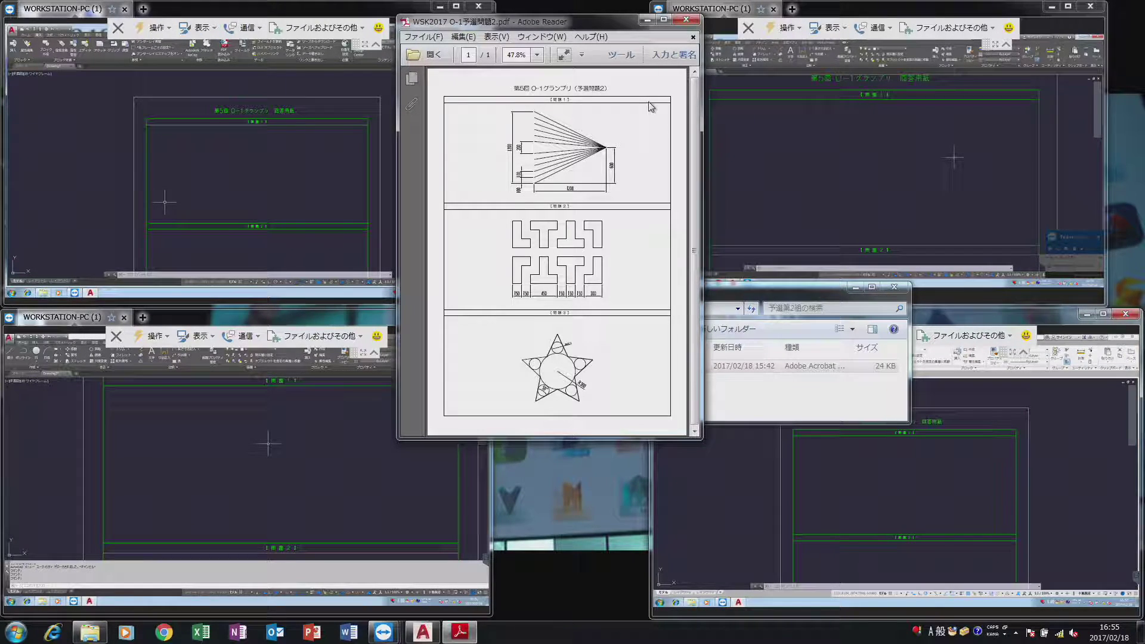
# Close the group 2 PDF and open the O-1 予選第1組 folder.
pyautogui.click(694, 22)
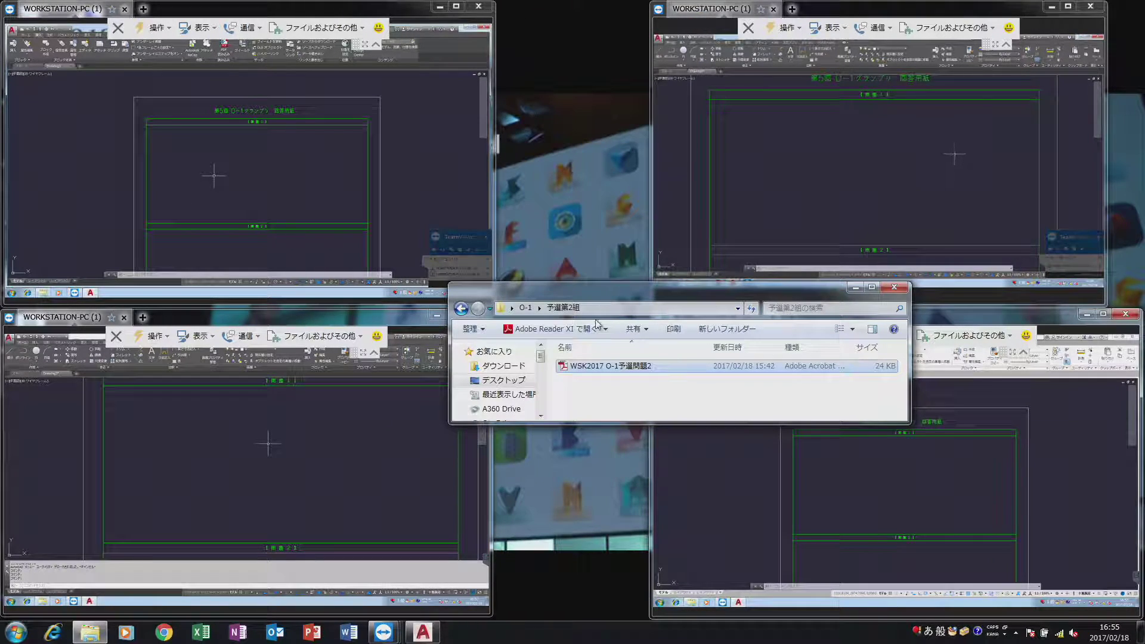
pyautogui.click(526, 308)
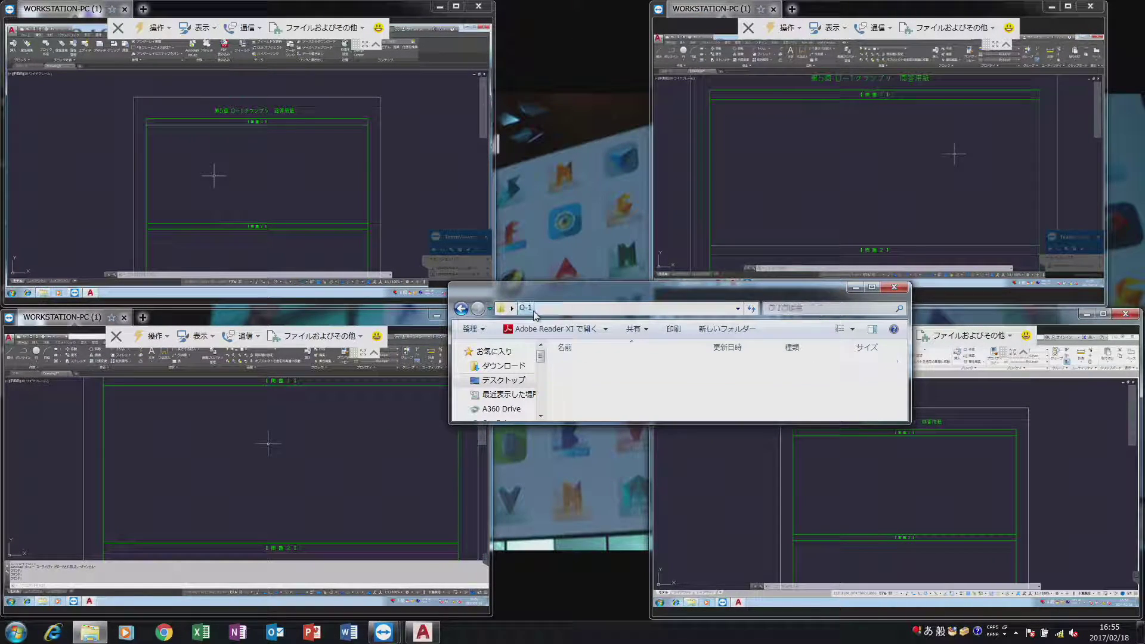
pyautogui.doubleClick(600, 379)
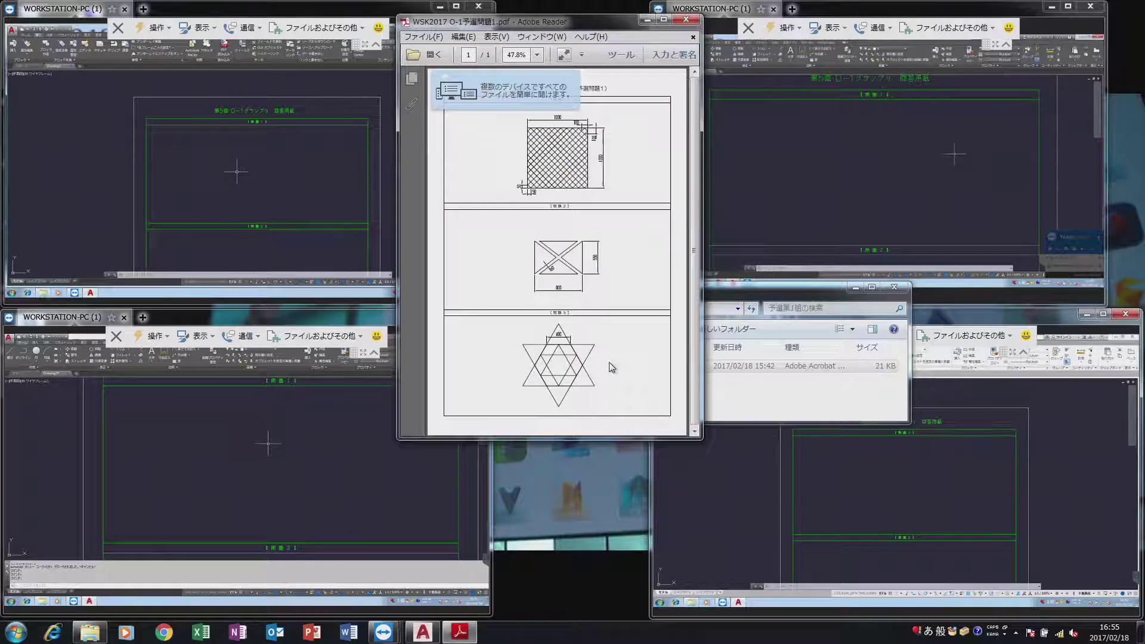
# Review the WSK2017 O-1予選問題1 PDF, then close Adobe Reader.
pyautogui.click(686, 21)
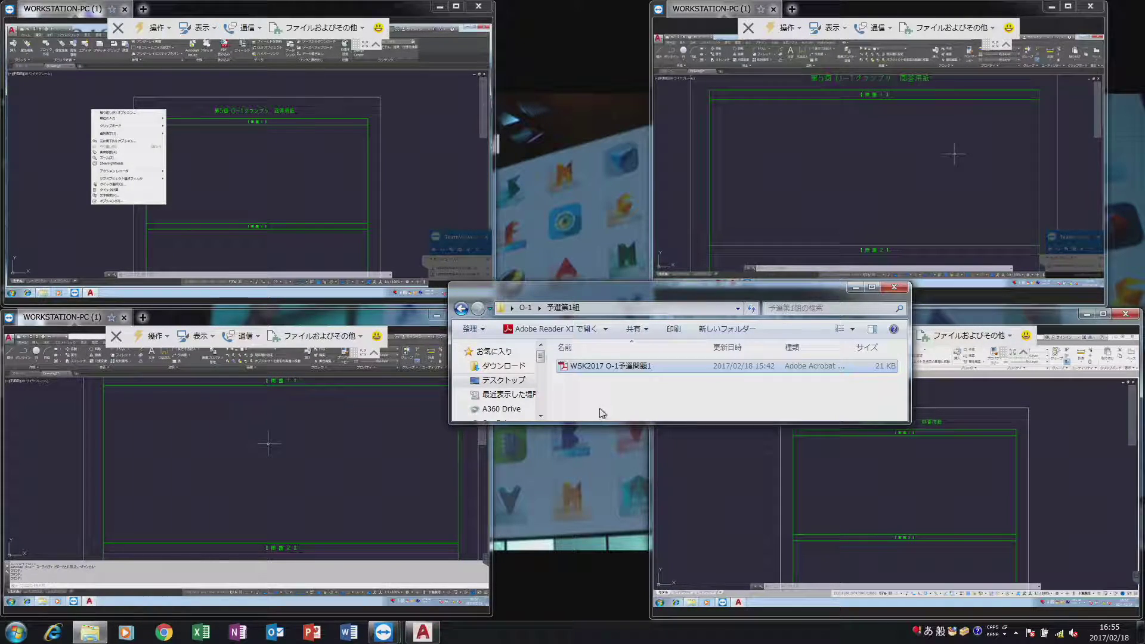
pyautogui.doubleClick(611, 366)
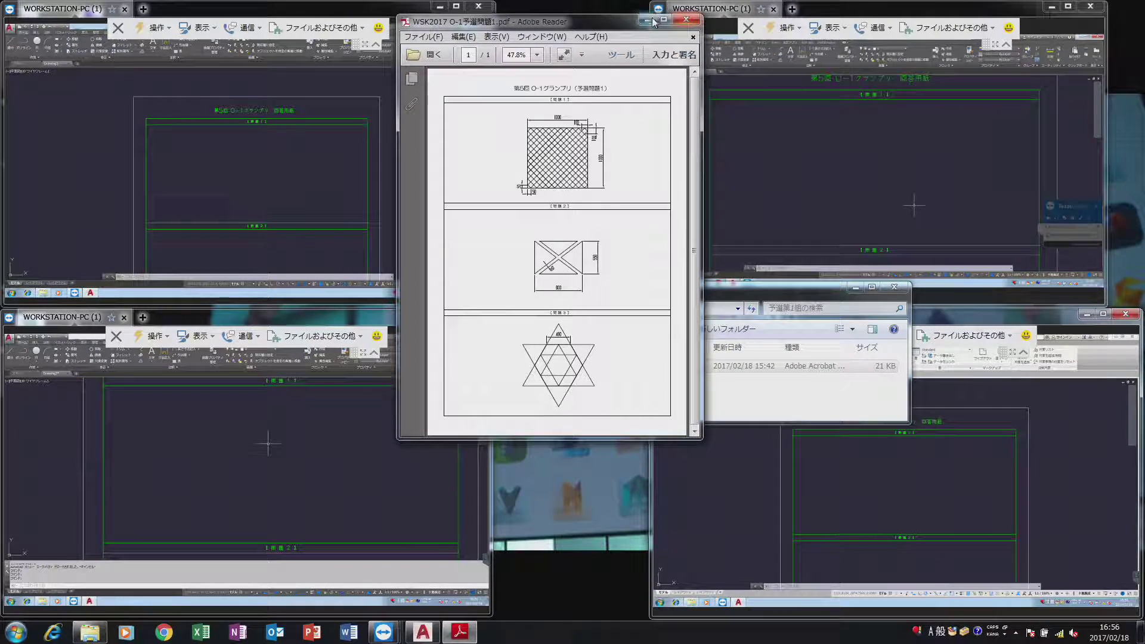
pyautogui.click(686, 22)
# Open WSK2017 O-1決勝問題.pdf from the O-1 決勝 folder and minimize Explorer.
pyautogui.click(526, 308)
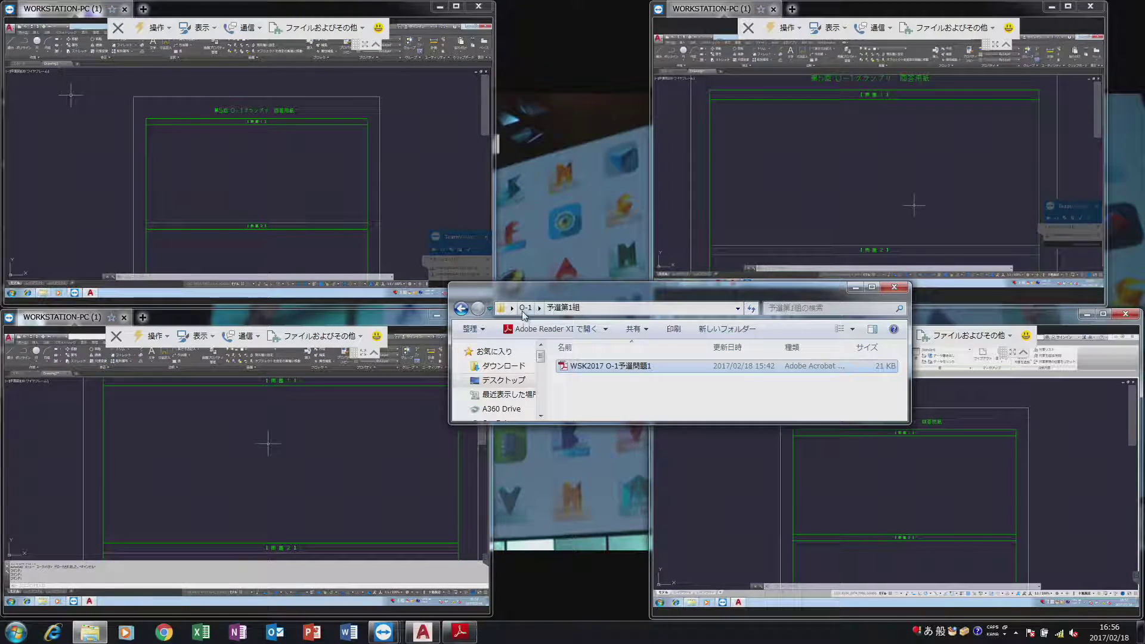
pyautogui.doubleClick(594, 366)
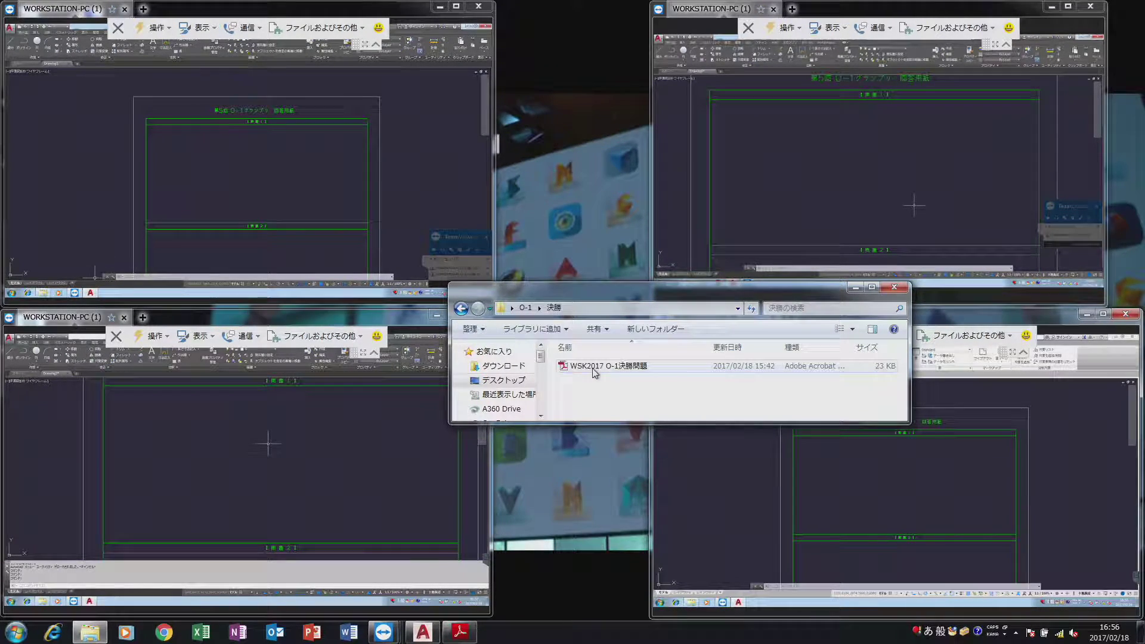
pyautogui.doubleClick(596, 366)
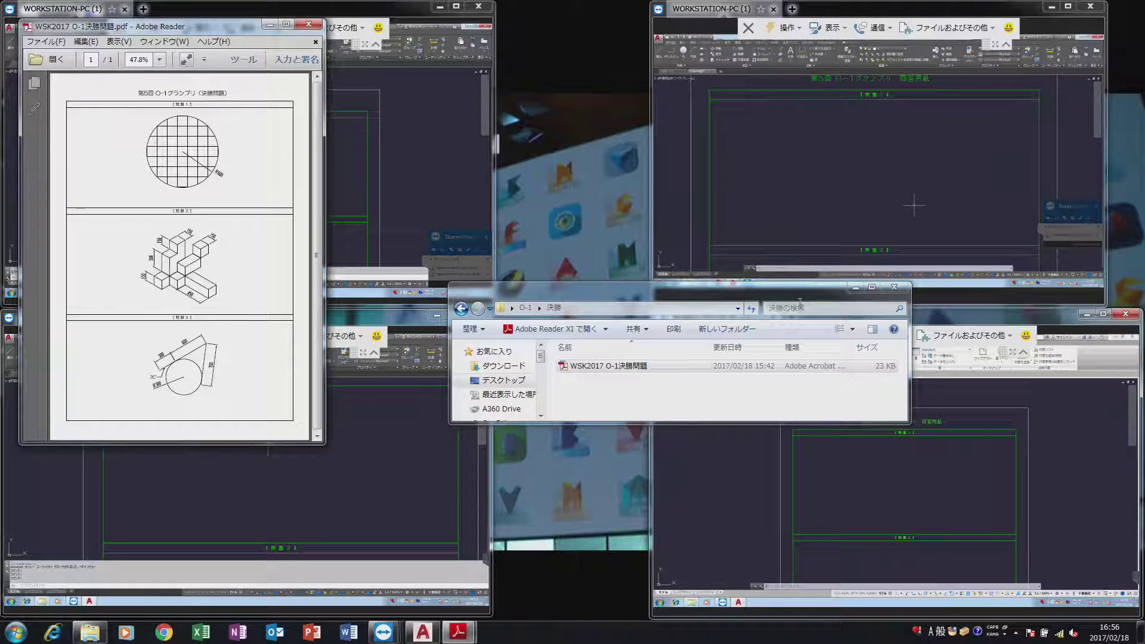
pyautogui.click(856, 288)
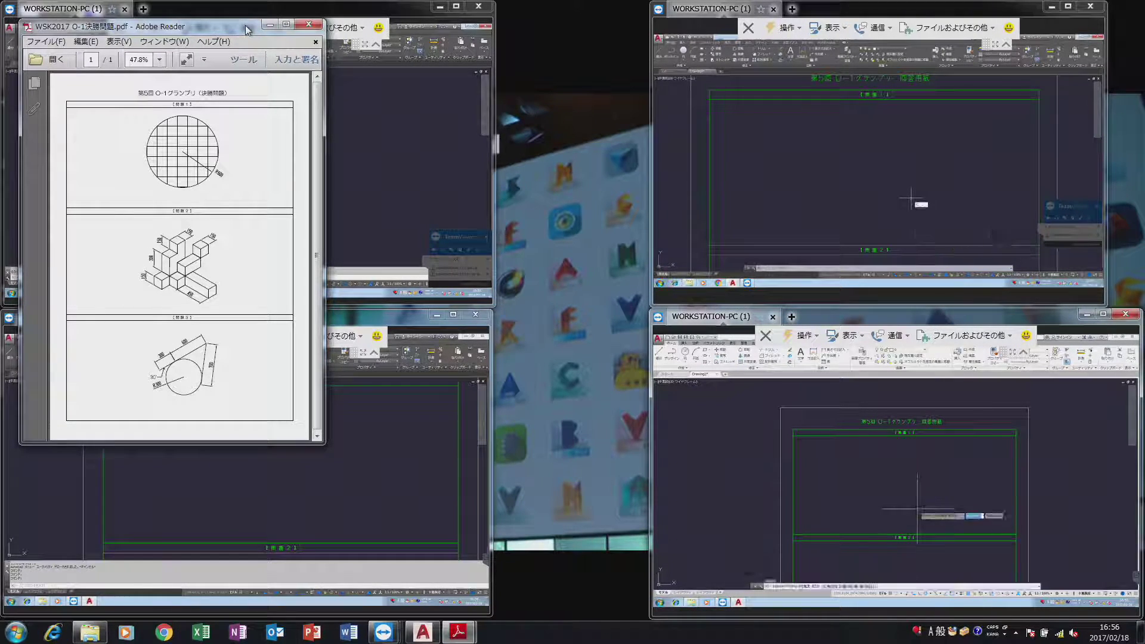
# Centre the Reader window, hide toolbars, fit the page and zoom to problem 1's gridded circle.
pyautogui.moveTo(245, 25)
pyautogui.mouseDown()
pyautogui.moveTo(597, 13)
pyautogui.moveTo(621, 42)
pyautogui.mouseUp()
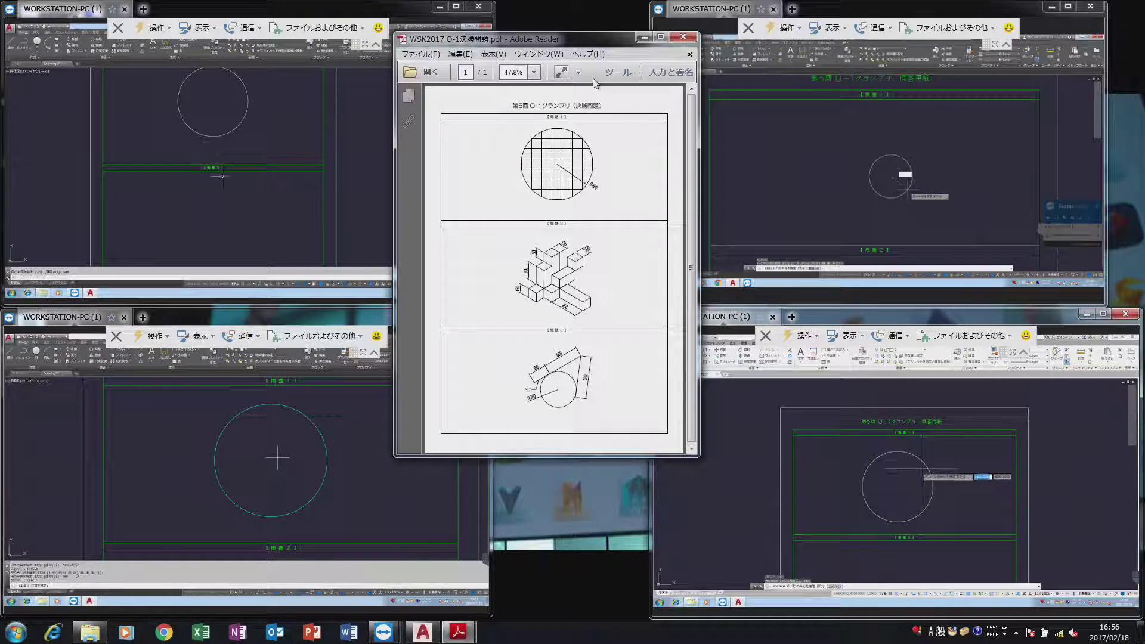
pyautogui.press('F8')
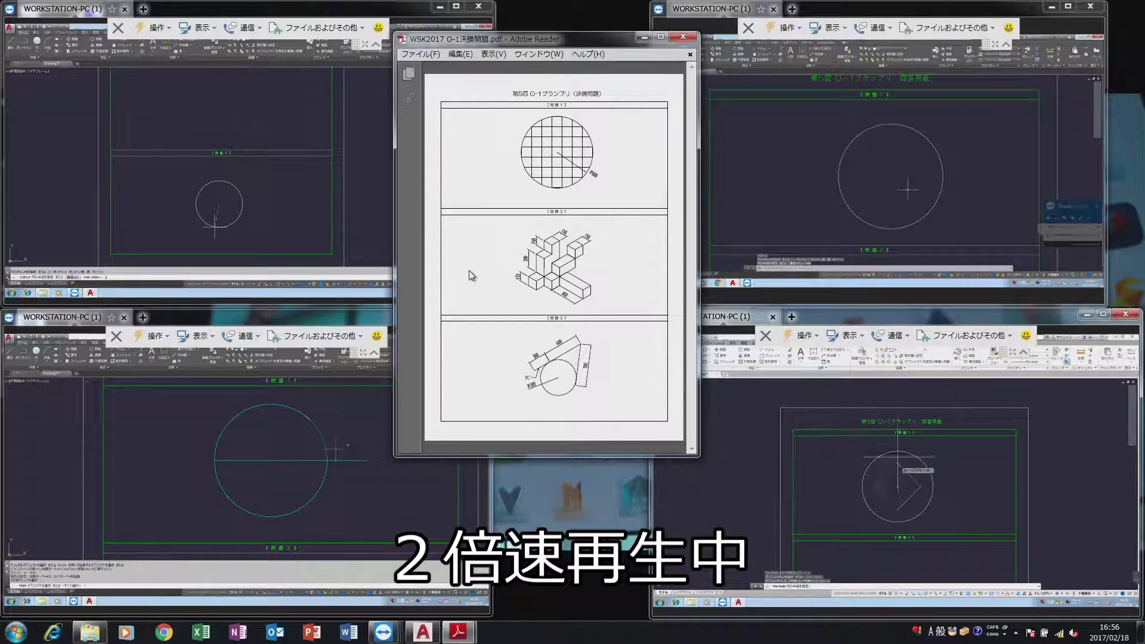
pyautogui.rightClick(413, 290)
pyautogui.click(466, 383)
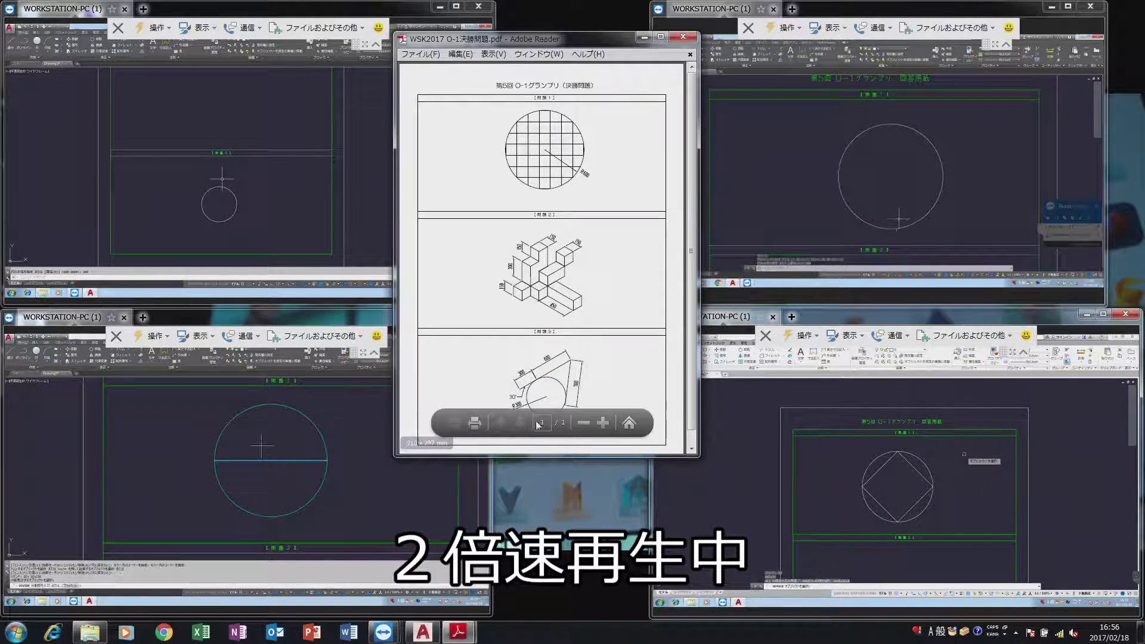
pyautogui.click(603, 422)
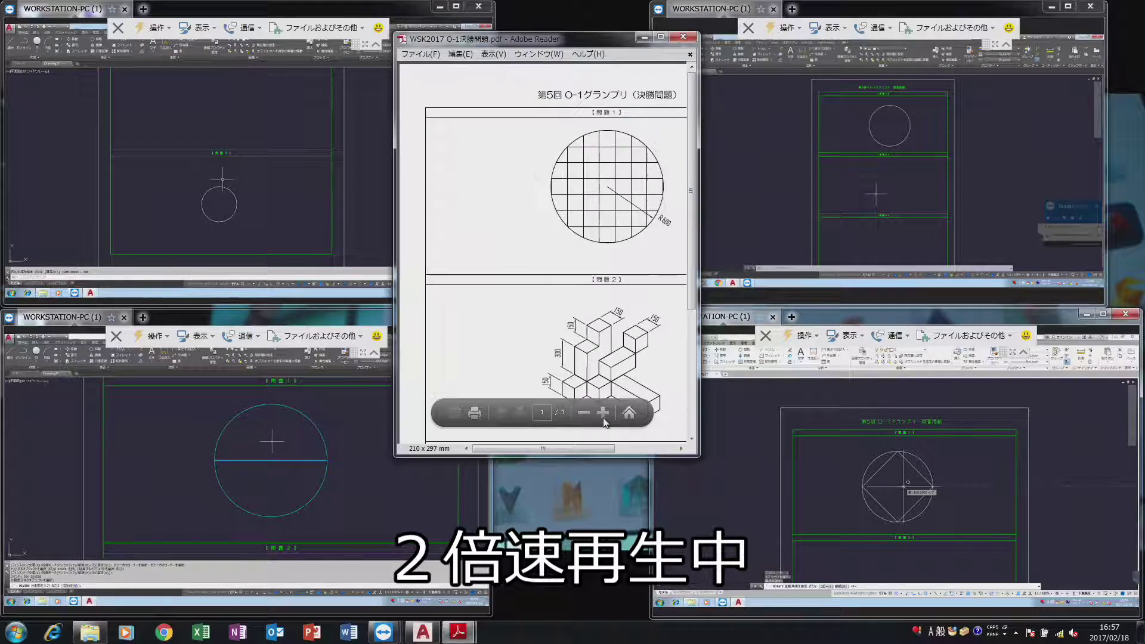
pyautogui.click(603, 417)
pyautogui.moveTo(536, 449); pyautogui.dragTo(610, 451)
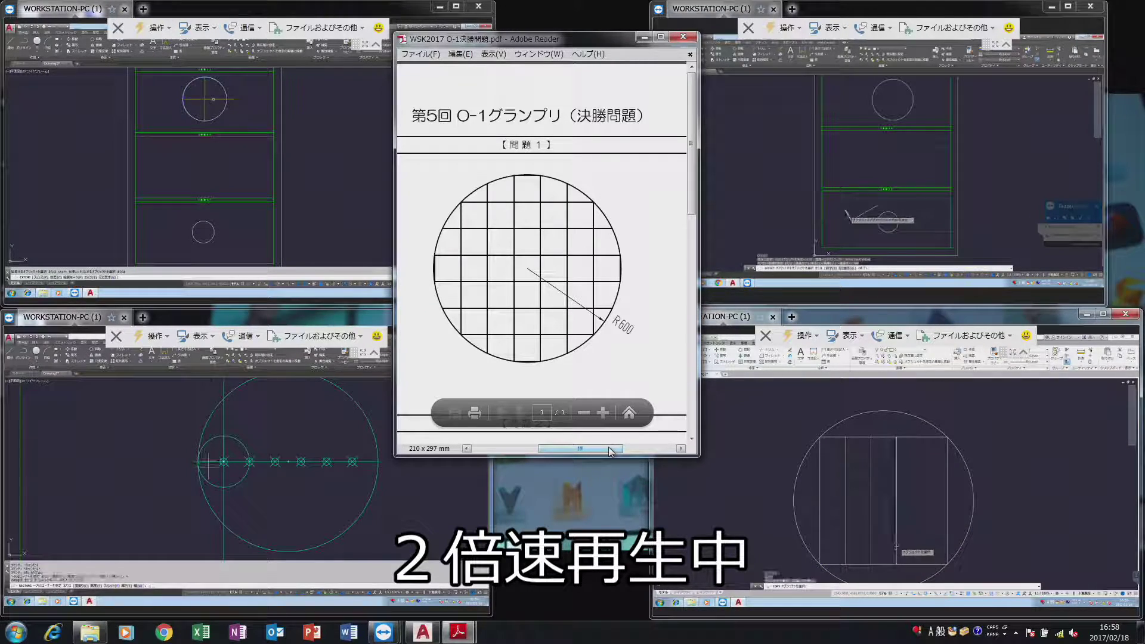
# Scroll past problems 1 and 2 to Problem 3's circle and tangent triangle (600, 300, 700, R300).
pyautogui.scroll(-2, 610, 452)
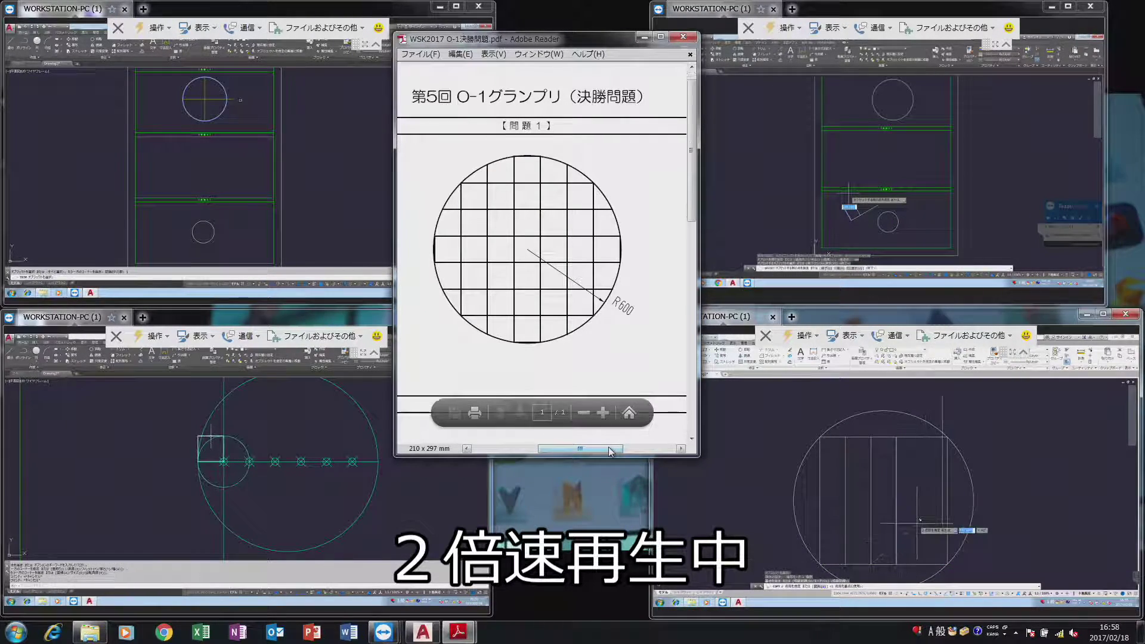
pyautogui.scroll(-1, 610, 451)
pyautogui.scroll(-1, 610, 451)
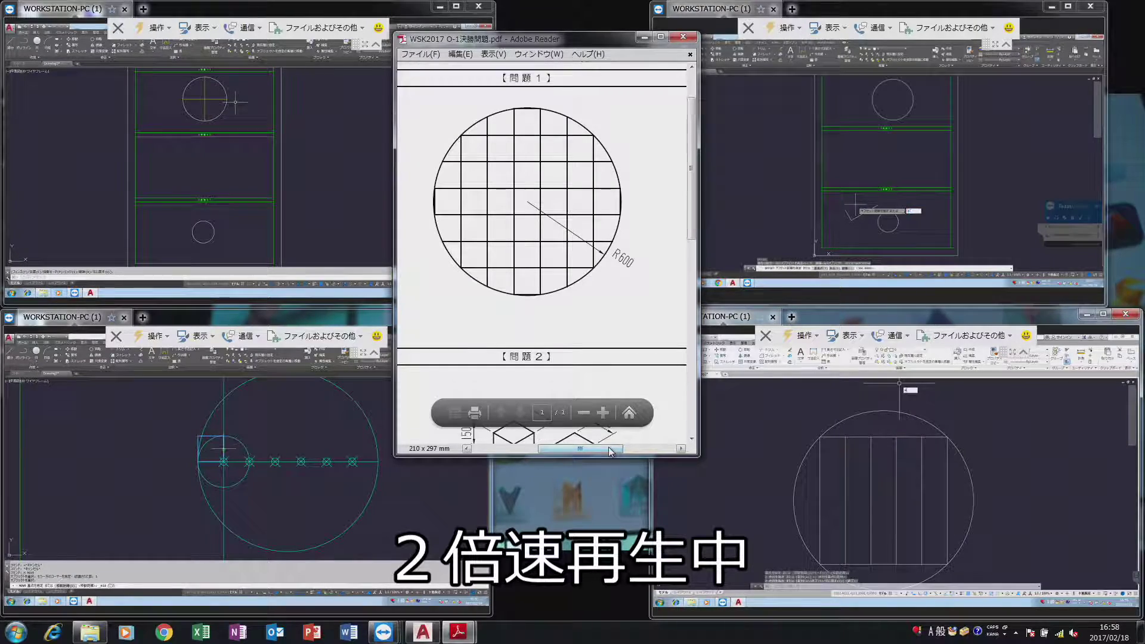
pyautogui.scroll(-1, 610, 452)
pyautogui.scroll(-1, 609, 451)
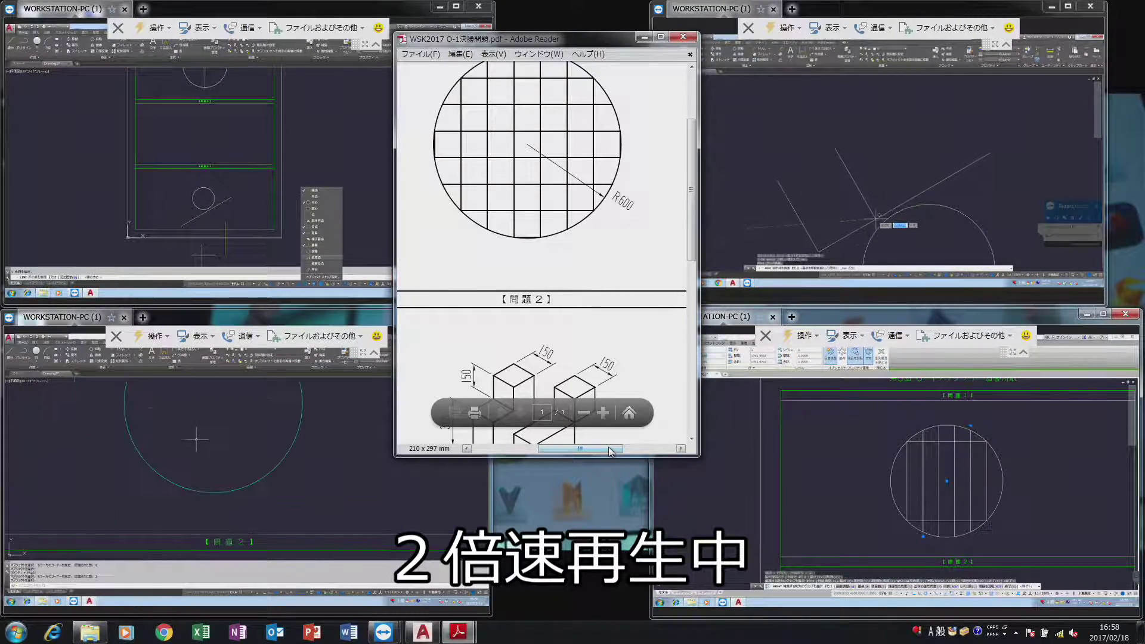
pyautogui.scroll(-1, 610, 452)
pyautogui.scroll(-2, 610, 452)
pyautogui.scroll(-2, 610, 451)
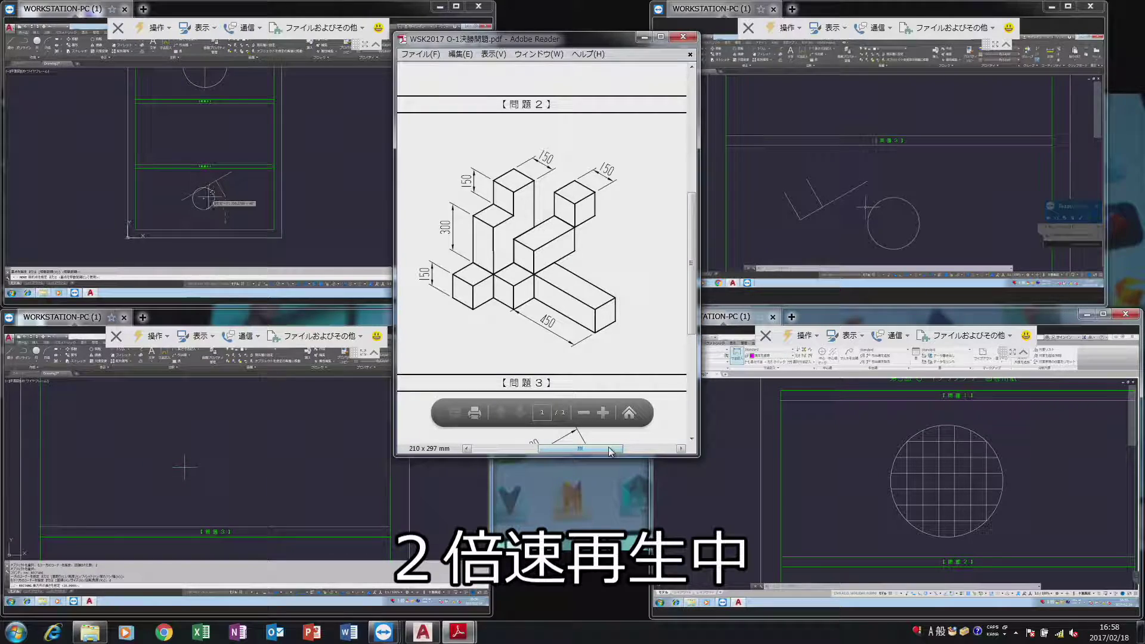
pyautogui.scroll(-1, 610, 451)
pyautogui.scroll(-1, 610, 452)
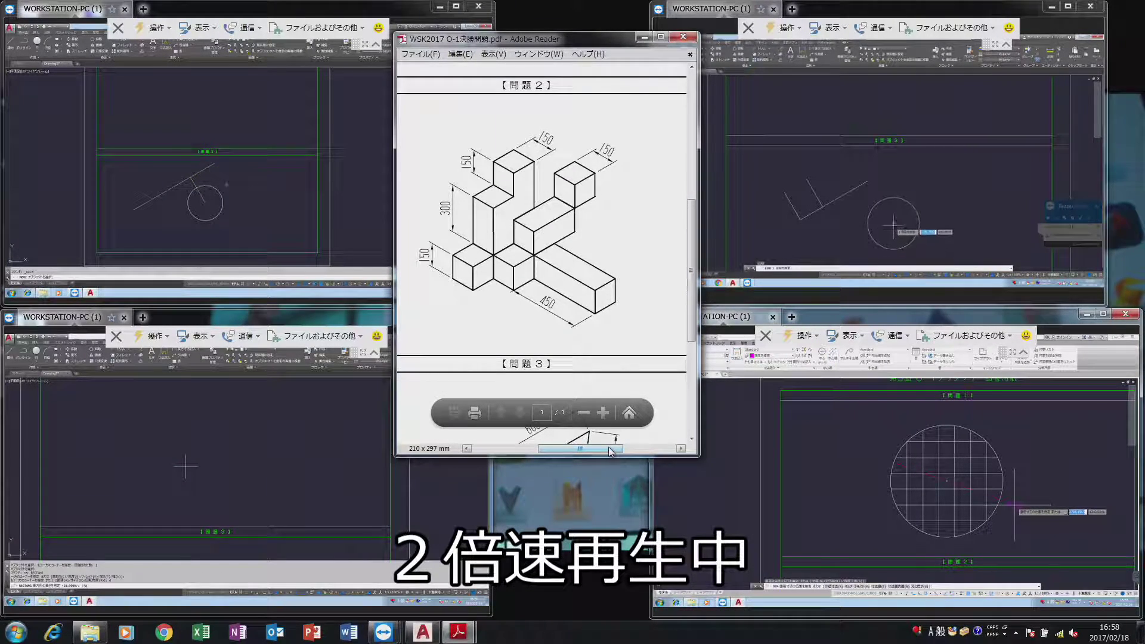
pyautogui.scroll(-1, 610, 452)
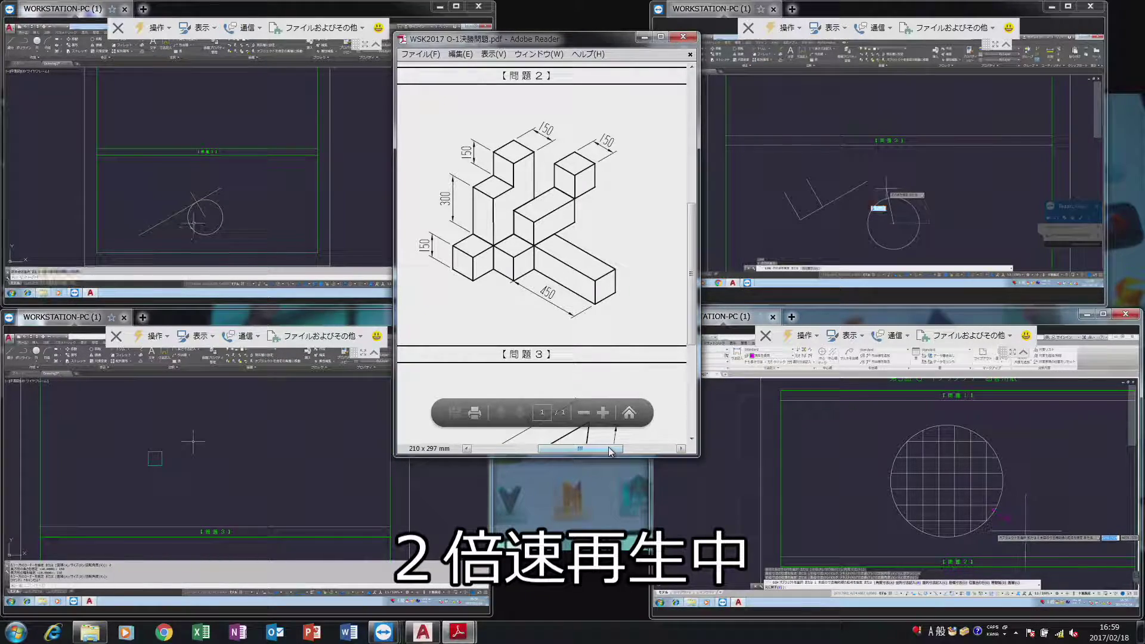
pyautogui.scroll(-2, 610, 452)
pyautogui.scroll(-1, 610, 451)
# Scroll the PDF a little further down through Problem 3's tangent drawing.
pyautogui.scroll(-1, 610, 451)
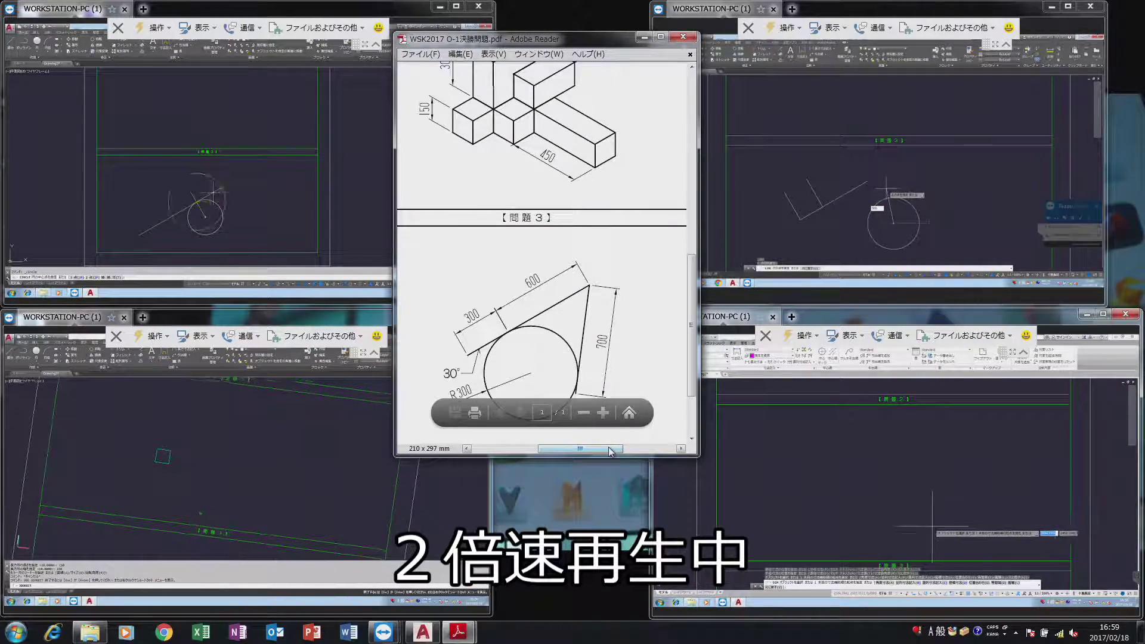
pyautogui.scroll(-1, 610, 452)
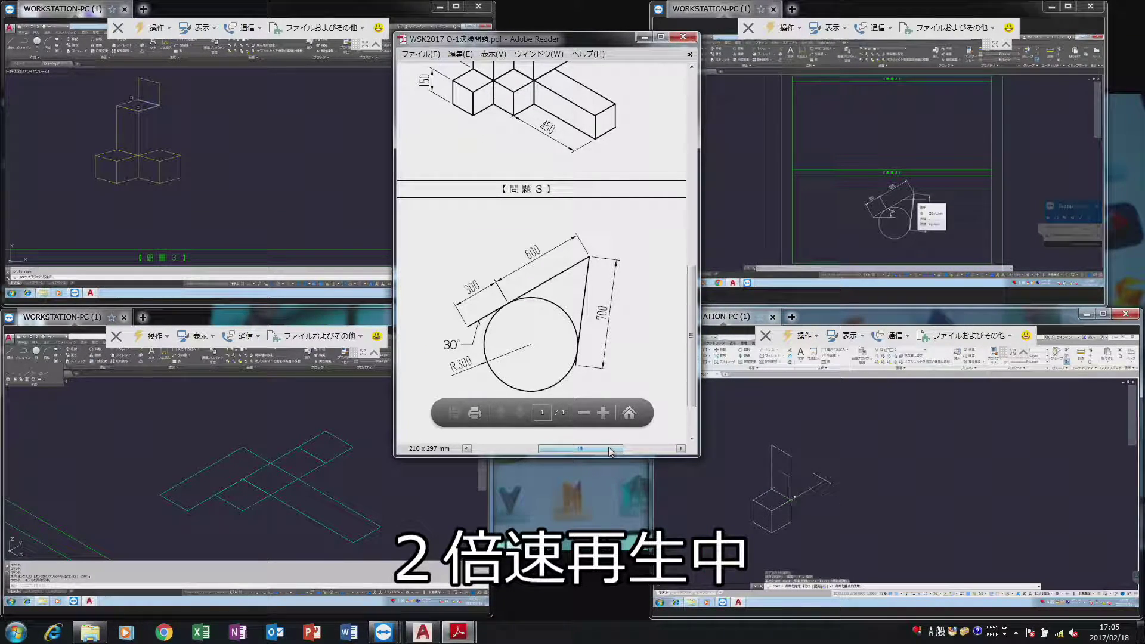
# Scroll back up until Problem 2's isometric block drawing fills the Reader window.
pyautogui.scroll(1, 610, 452)
pyautogui.scroll(2, 610, 452)
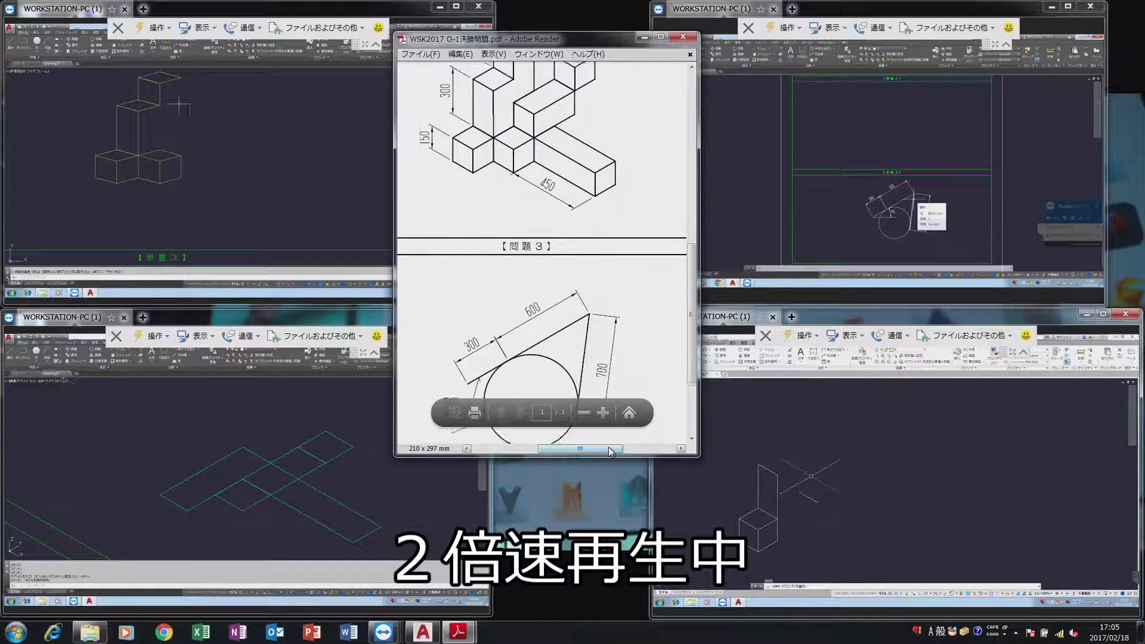
pyautogui.scroll(2, 610, 451)
pyautogui.scroll(2, 609, 451)
pyautogui.scroll(1, 610, 452)
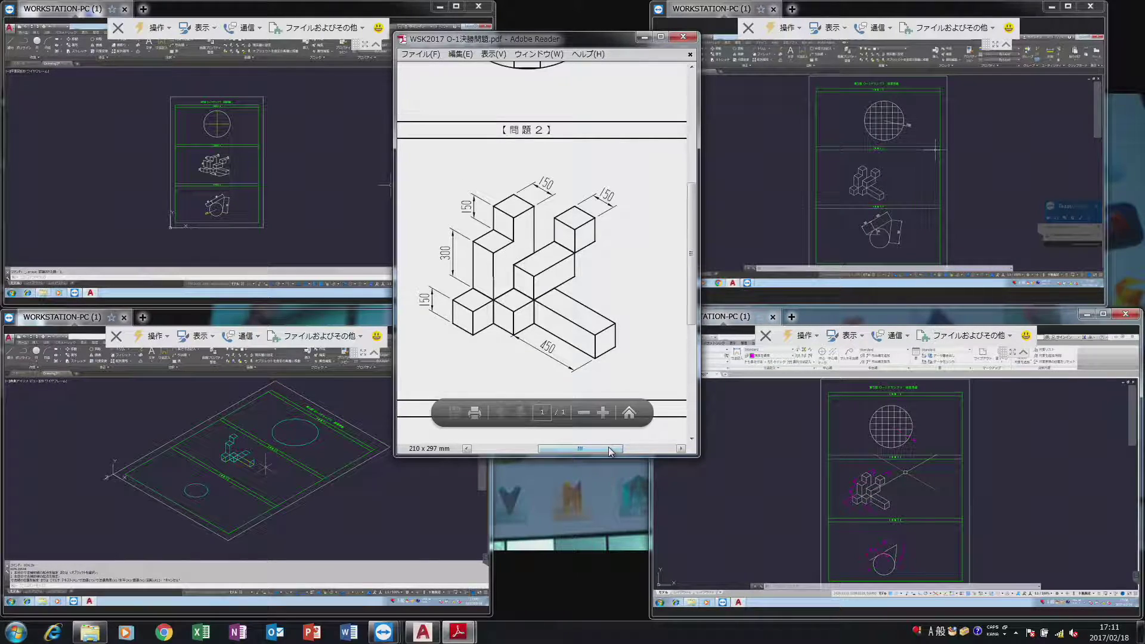
# Scroll the problem sheet up to the 問題1 header and gridded R600 circle.
pyautogui.scroll(3, 610, 451)
pyautogui.scroll(1, 610, 452)
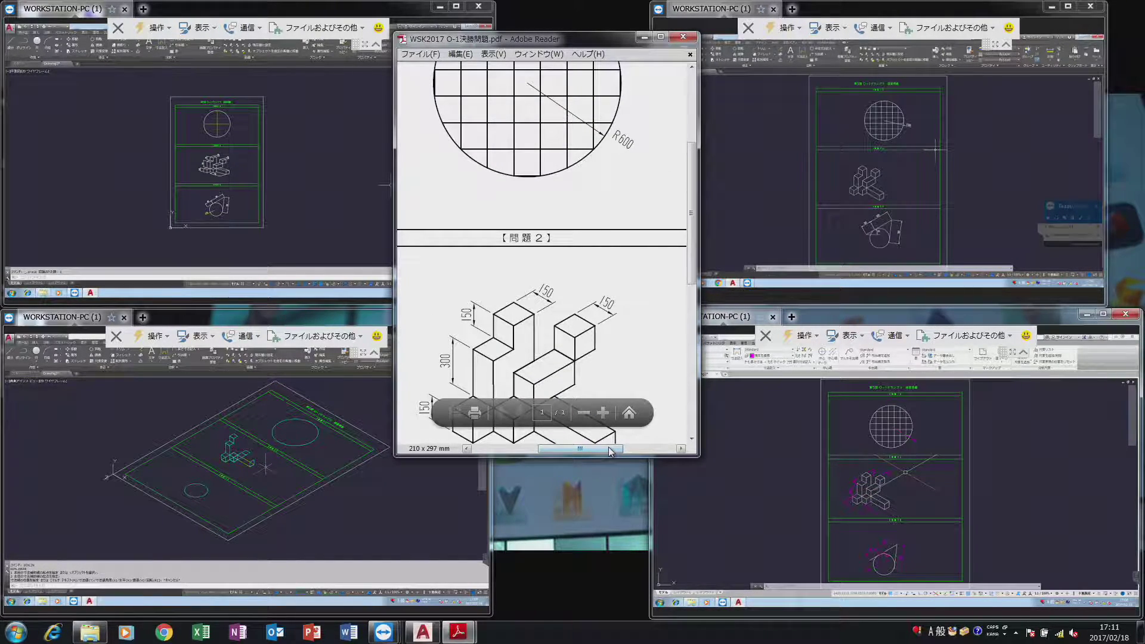
pyautogui.scroll(1, 610, 451)
pyautogui.scroll(1, 610, 452)
pyautogui.scroll(1, 610, 451)
pyautogui.scroll(1, 610, 452)
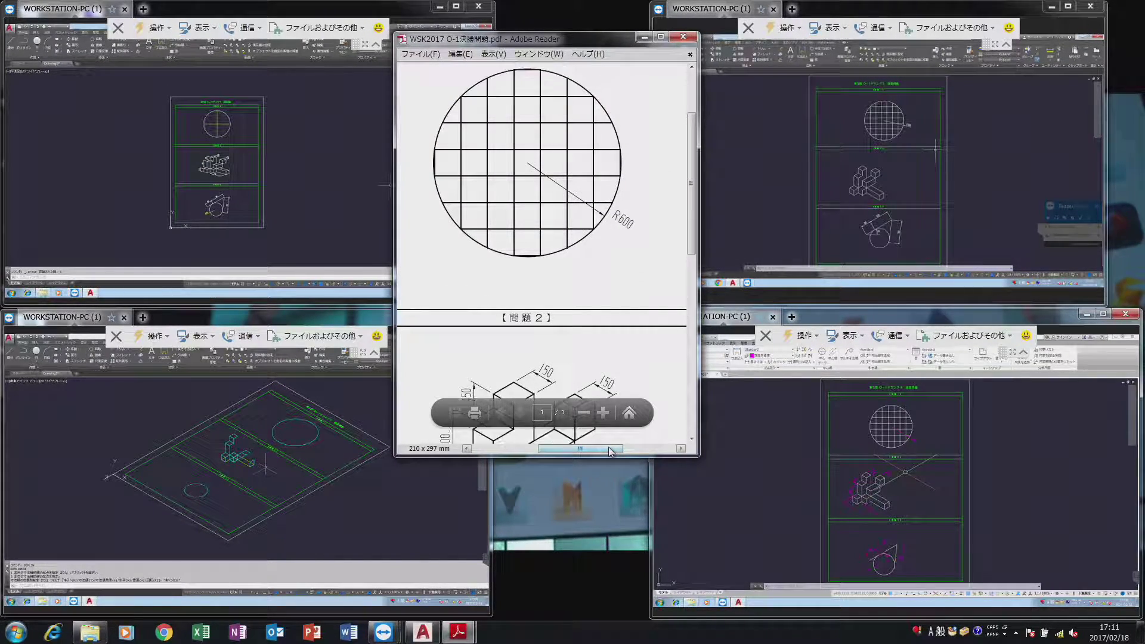
pyautogui.scroll(1, 610, 452)
pyautogui.scroll(1, 609, 452)
pyautogui.scroll(1, 610, 452)
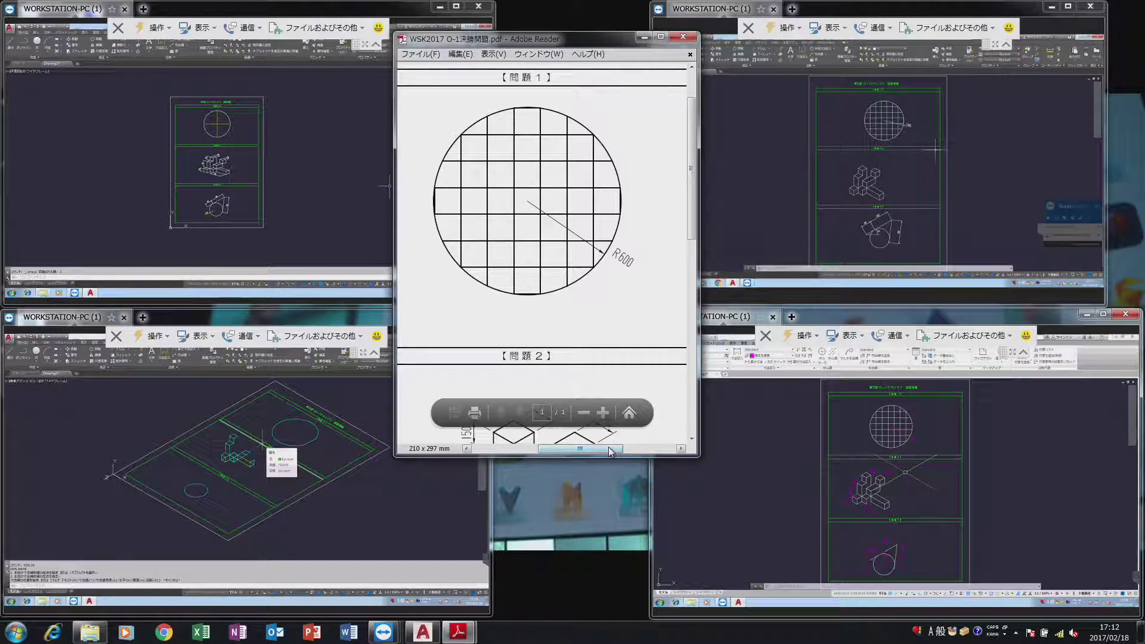
pyautogui.hscroll(-2, 609, 452)
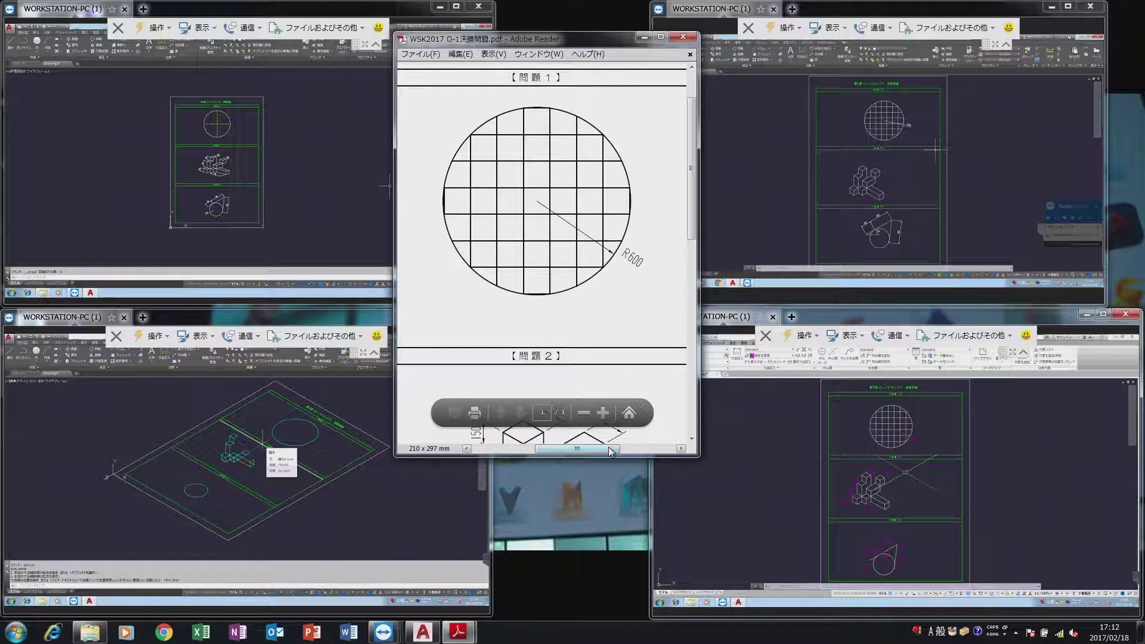
# Scroll down to 問題2's stacked blocks dimensioned 150, 300 and 450.
pyautogui.scroll(-1, 610, 452)
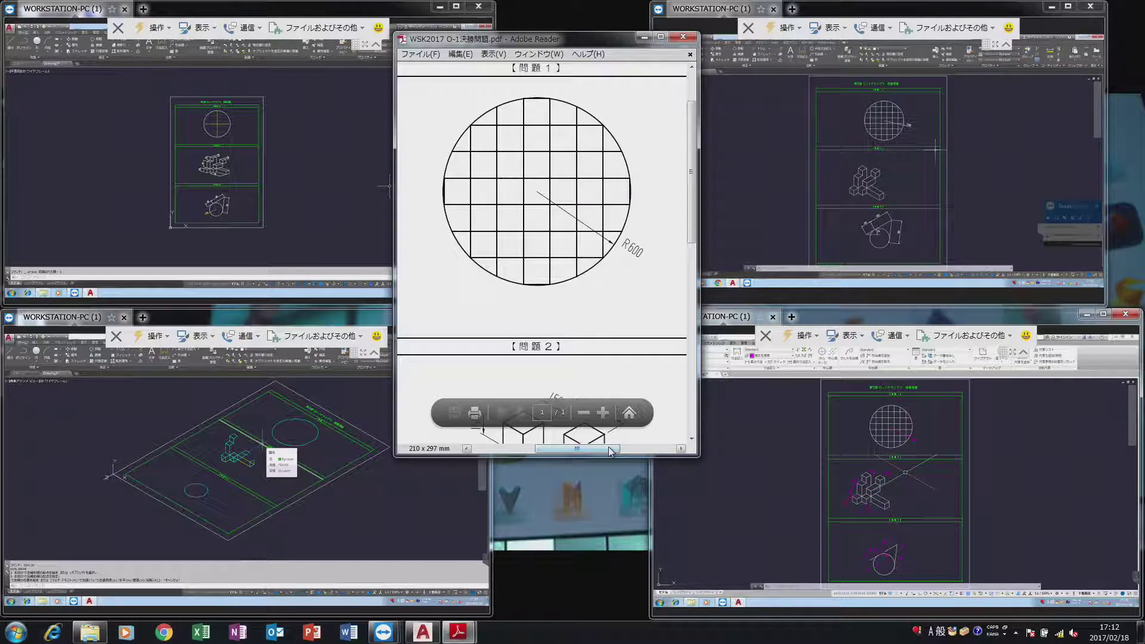
pyautogui.scroll(-1, 610, 452)
pyautogui.scroll(-6, 610, 451)
pyautogui.scroll(-1, 610, 451)
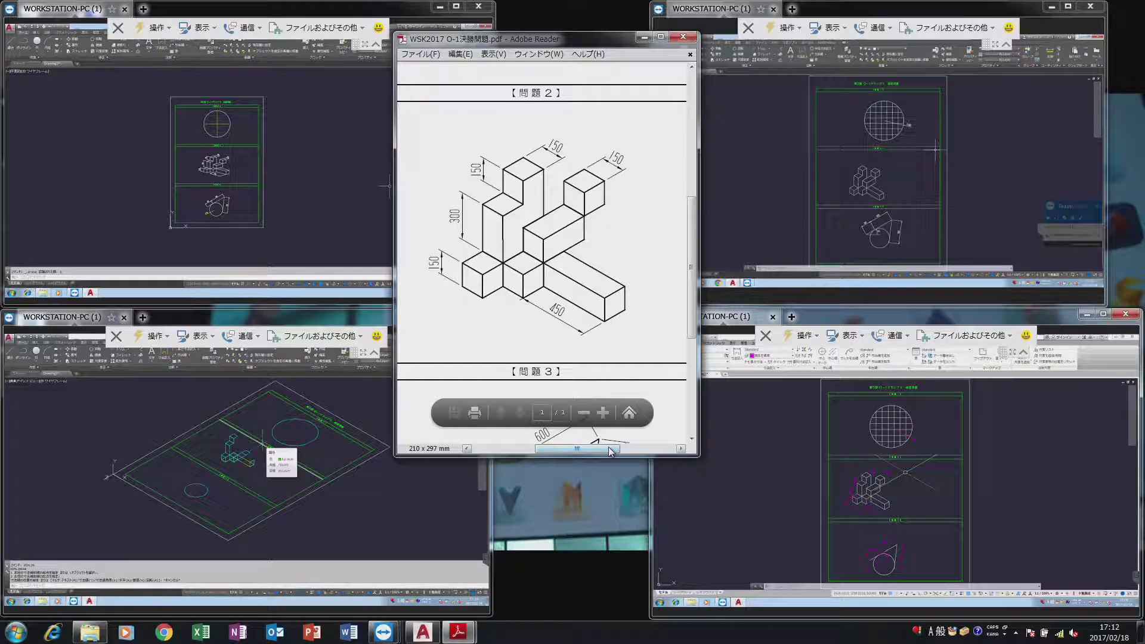
pyautogui.scroll(-1, 610, 452)
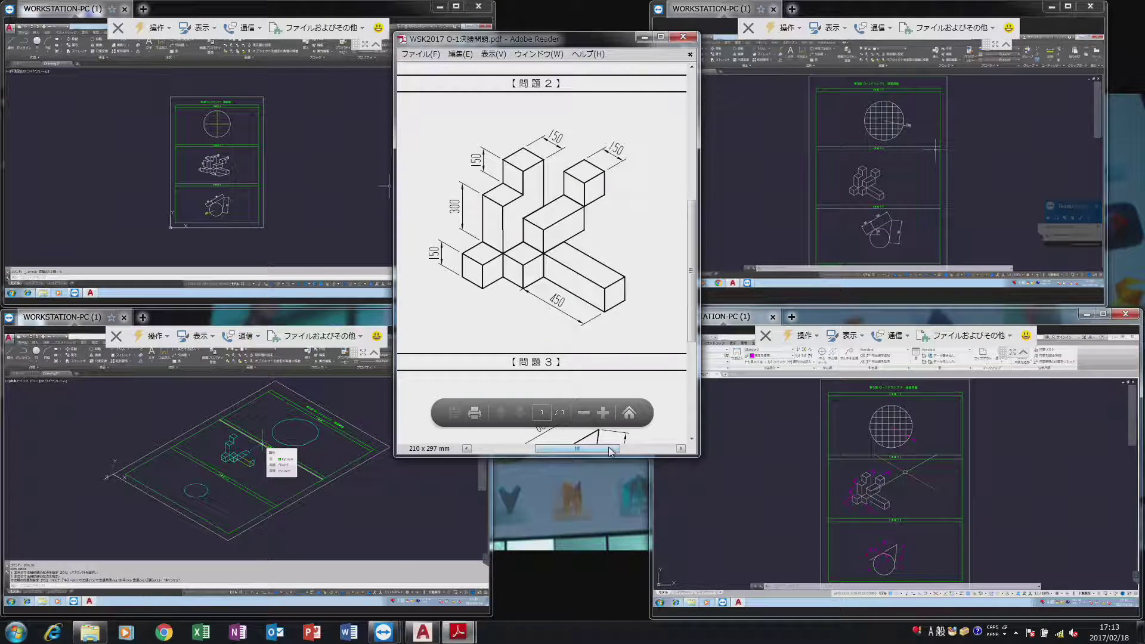
pyautogui.scroll(1, 611, 451)
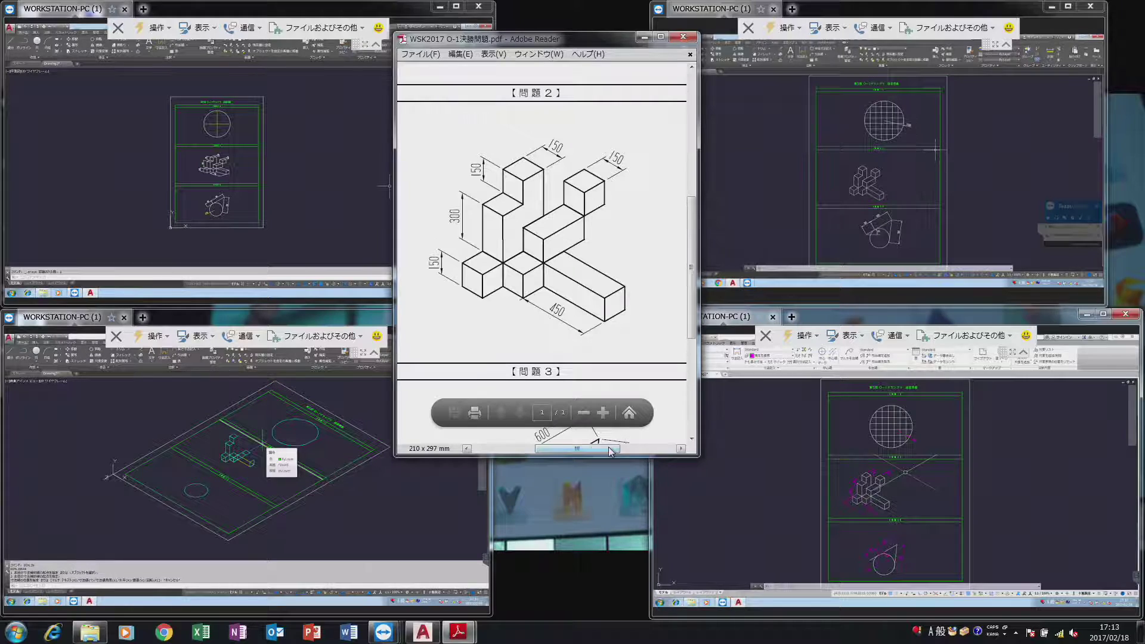